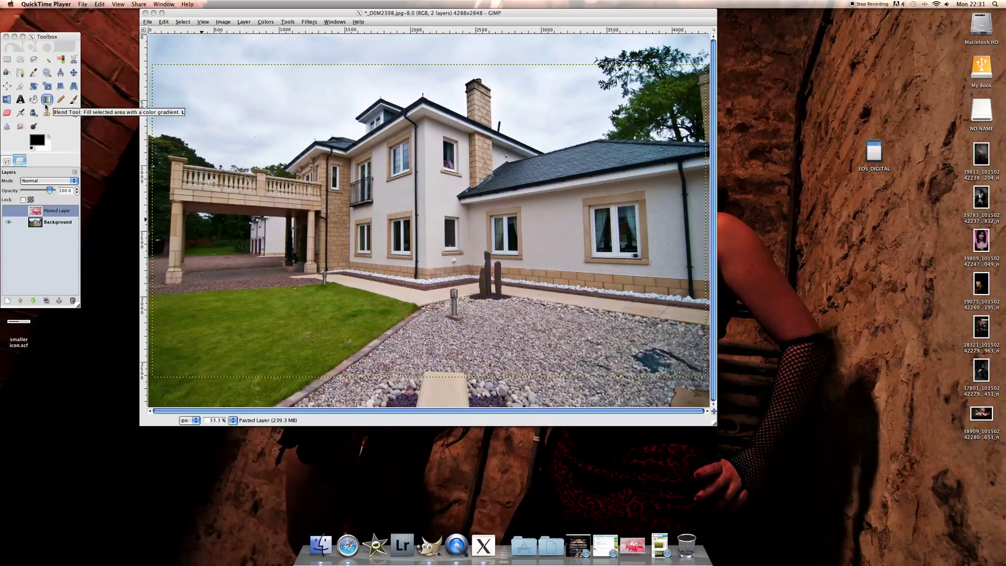
Select the Background layer of the house photo in the Layers dock.
click(34, 226)
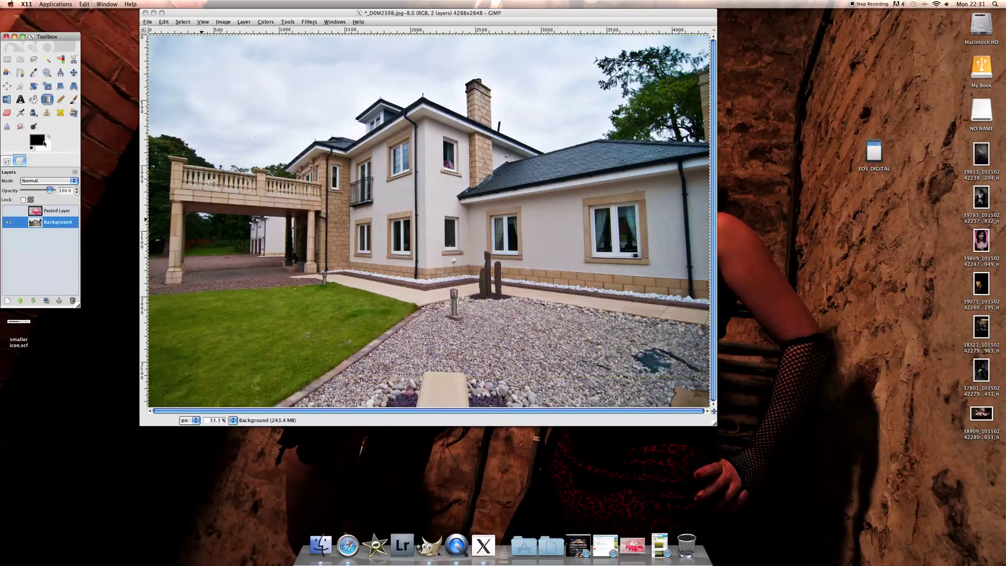
click(47, 99)
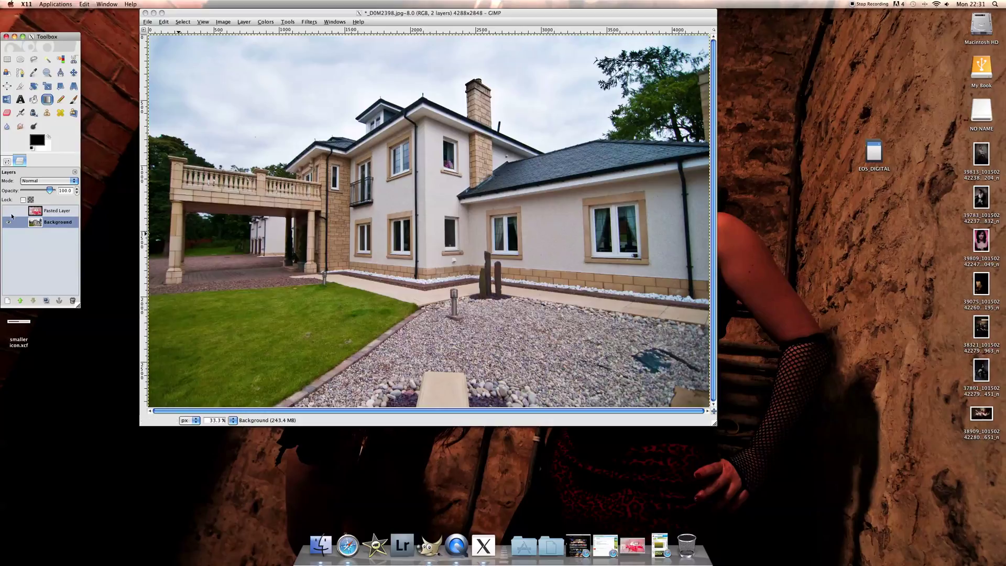
Add a transparent layer with a vertical black-to-white gradient and enlarge the image window.
click(7, 301)
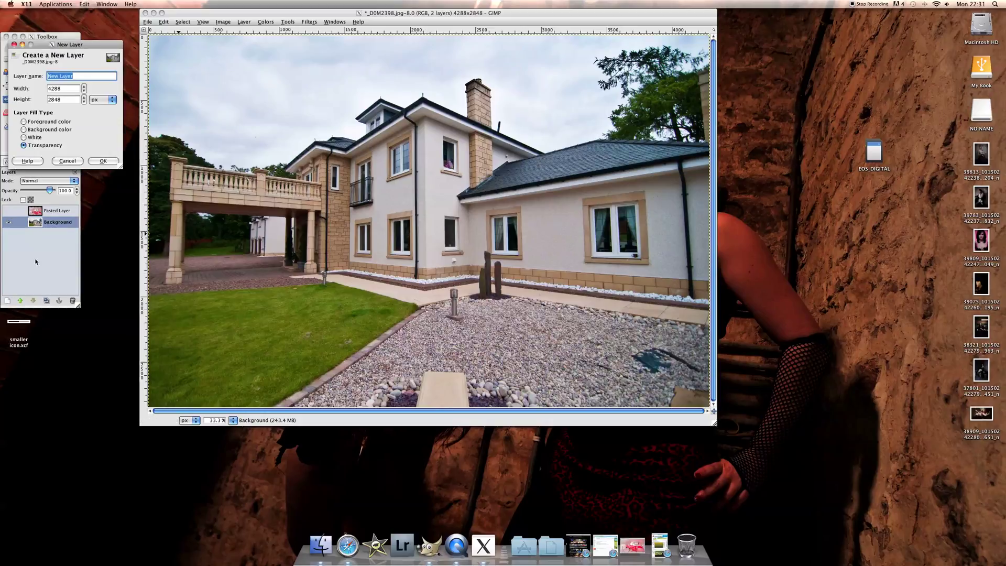
click(102, 161)
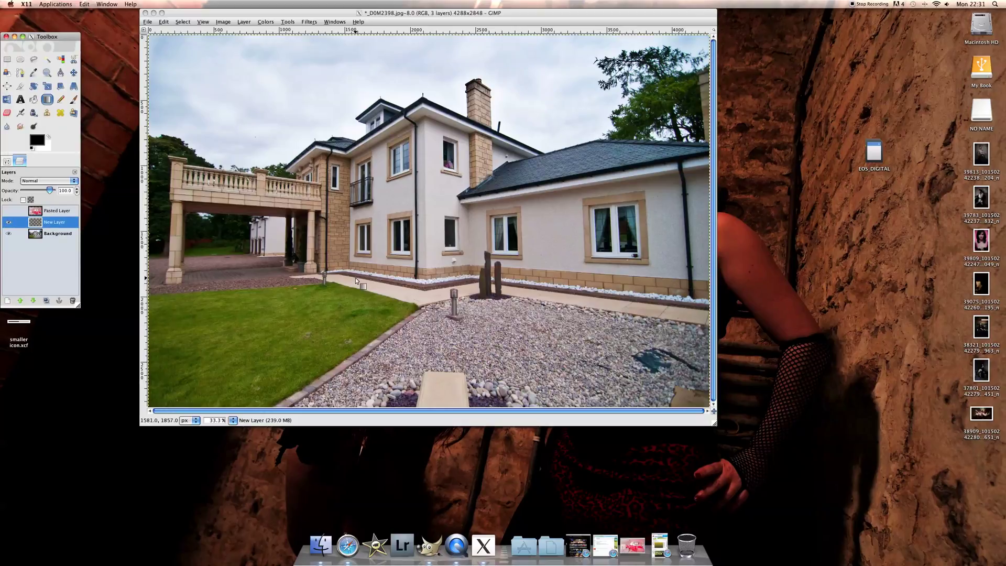
click(437, 317)
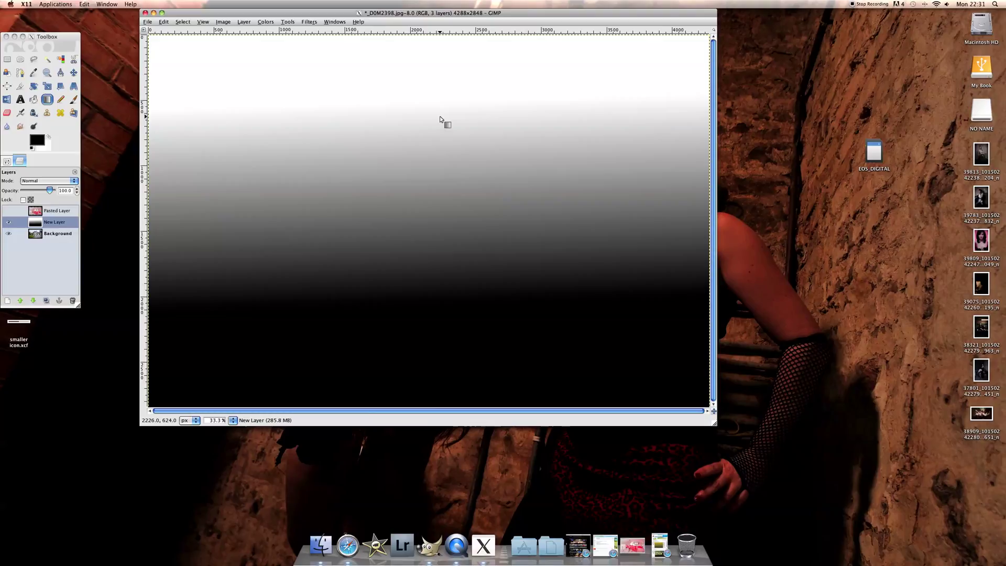
drag(438, 108, 448, 321)
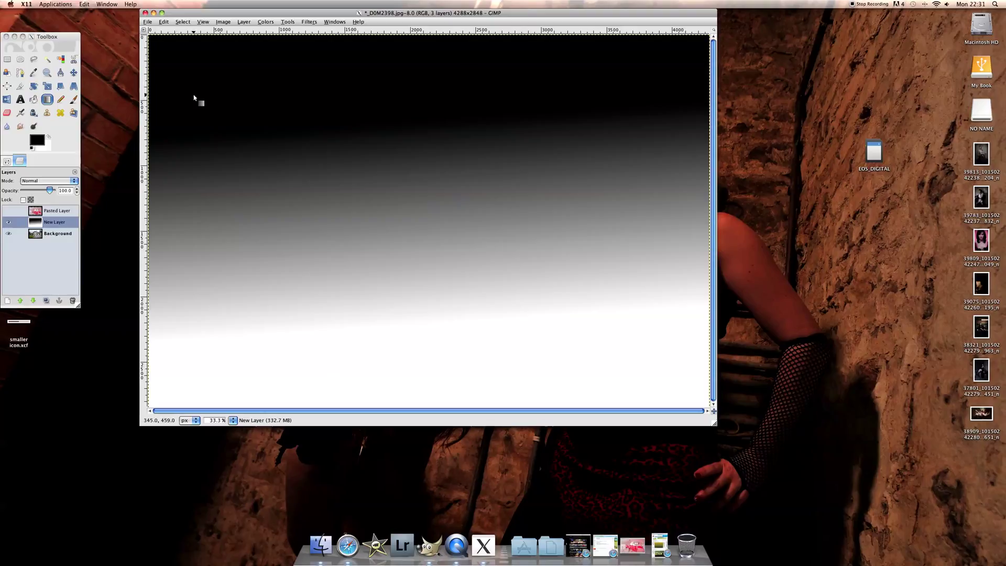
drag(721, 427, 949, 508)
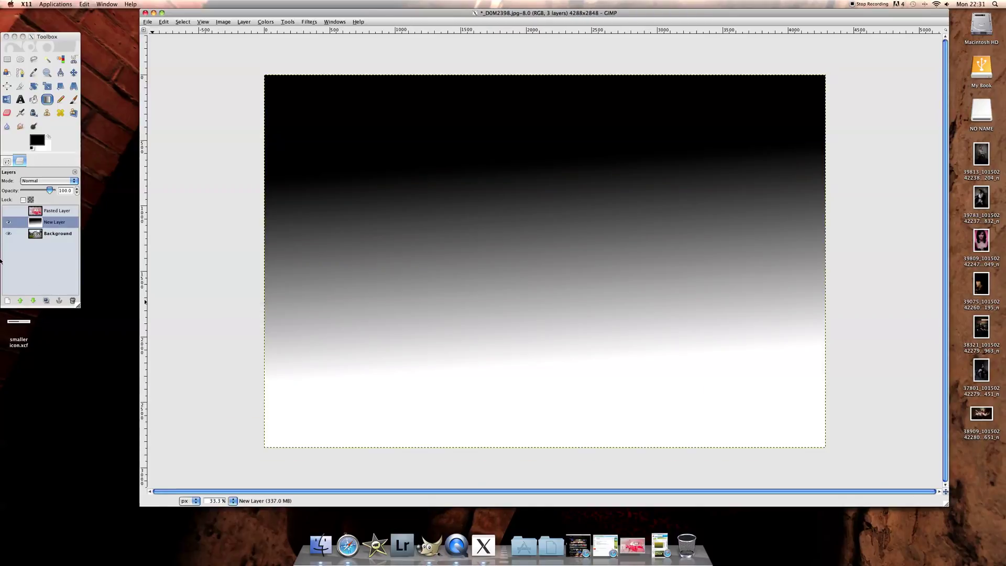
Set the gradient layer's blend mode to Overlay.
mouse_move(79, 295)
mouse_down()
mouse_move(88, 282)
mouse_move(146, 358)
mouse_up()
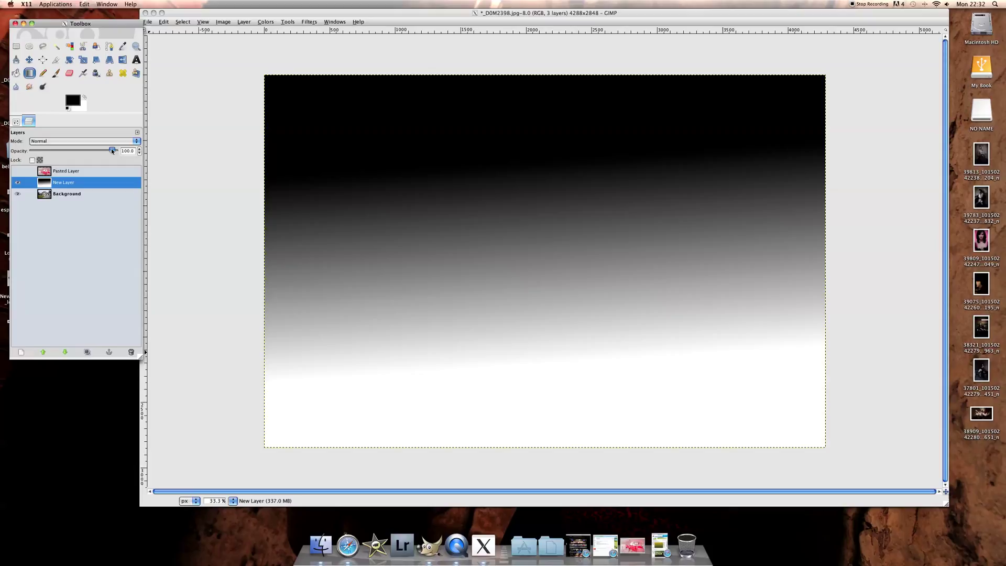
click(95, 141)
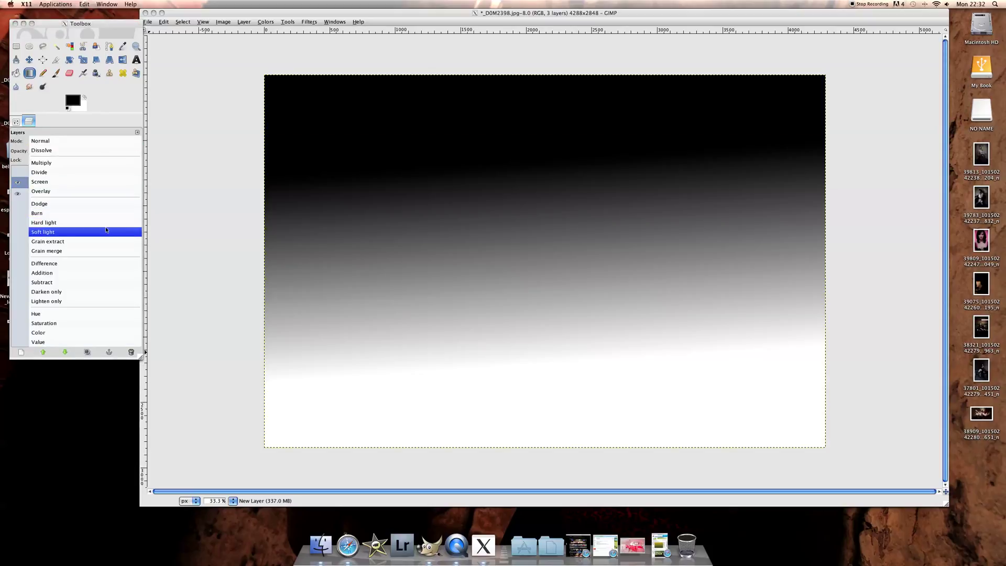
click(103, 191)
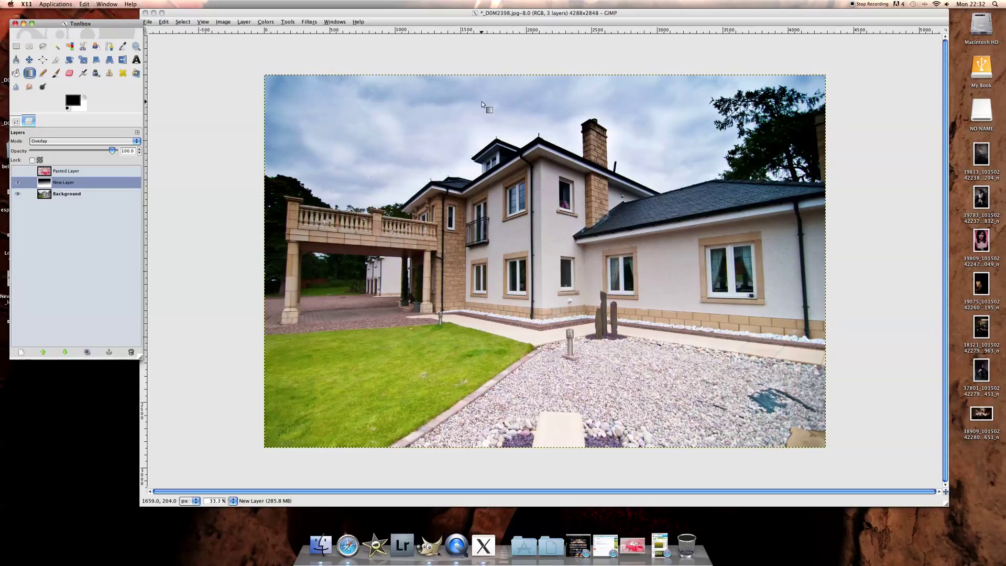
Toggle the gradient layer's visibility to compare, then show the Pasted Layer again.
click(16, 184)
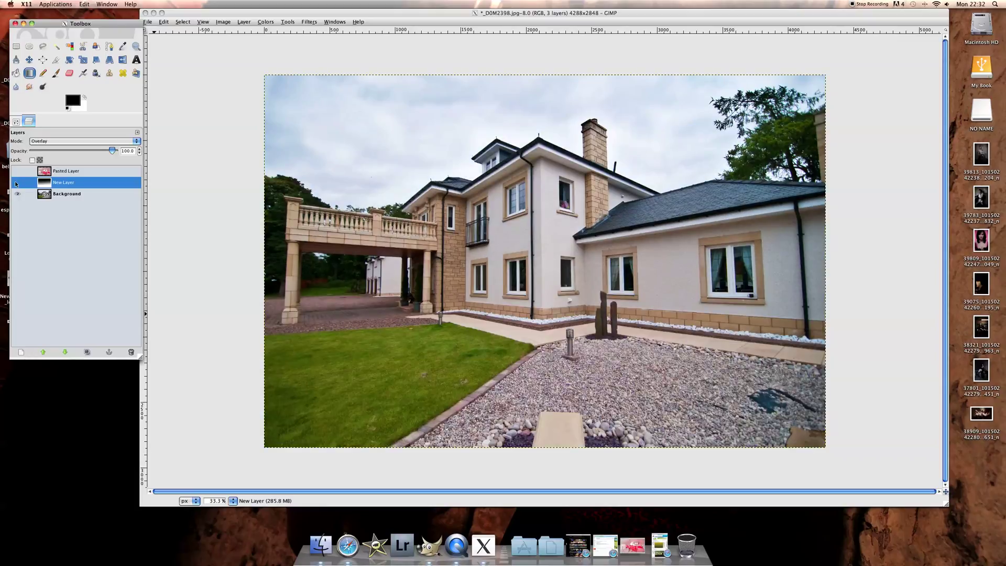
click(16, 183)
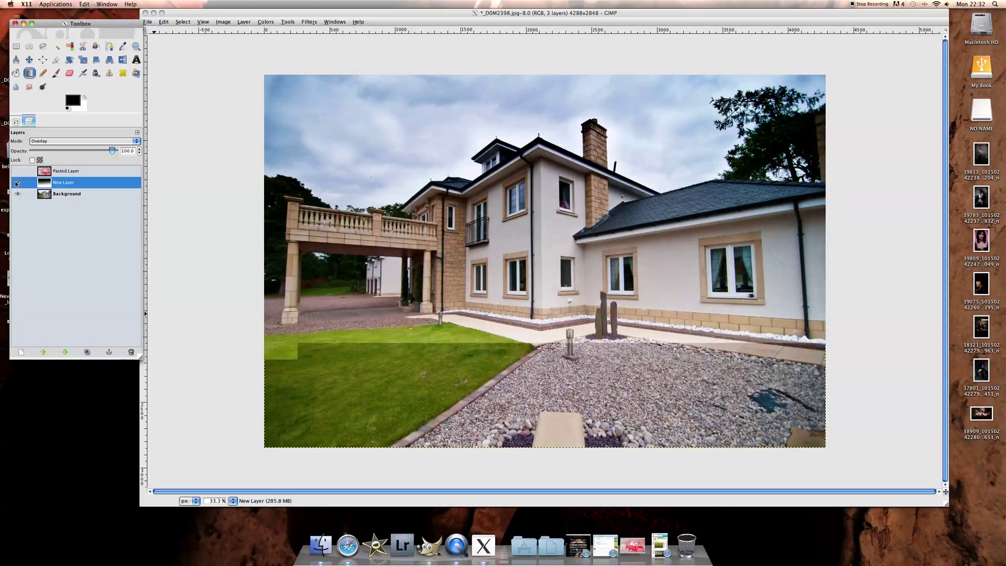
click(16, 183)
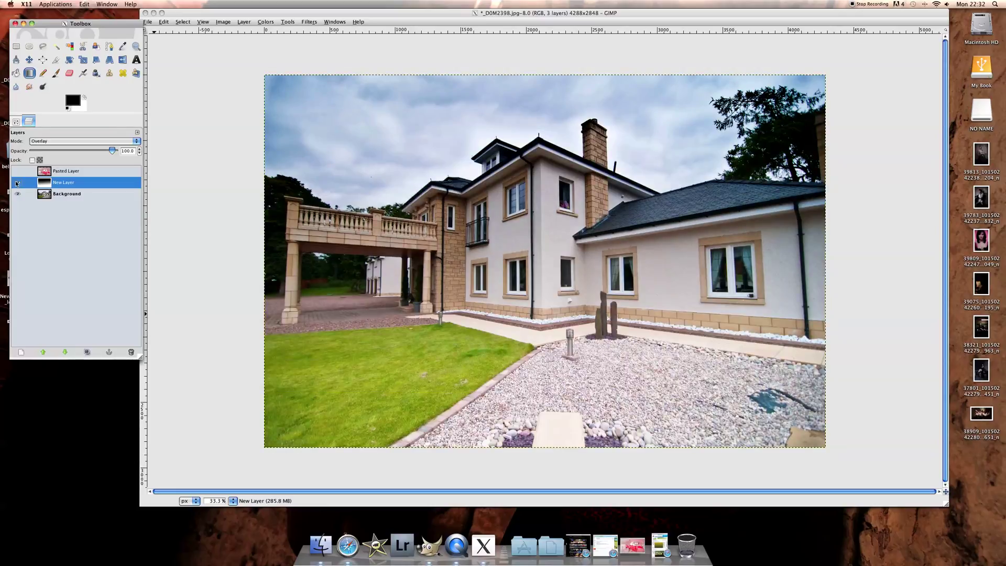
click(67, 171)
click(17, 170)
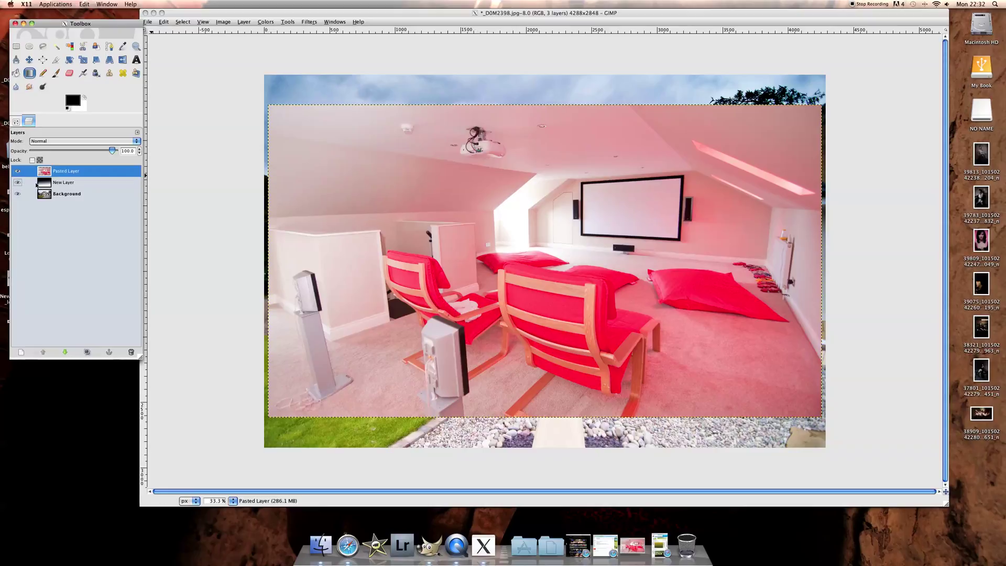
Delete the black-to-white gradient layer (New Layer) using the trash button.
drag(35, 185, 130, 352)
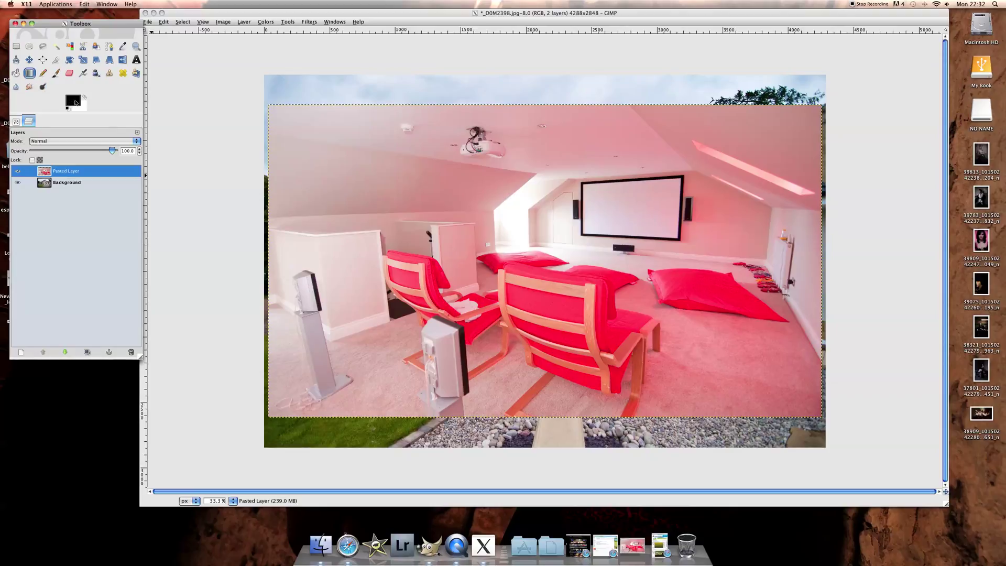
Sample pale, pink and near-white tones from the room photo as the foreground colour.
click(72, 99)
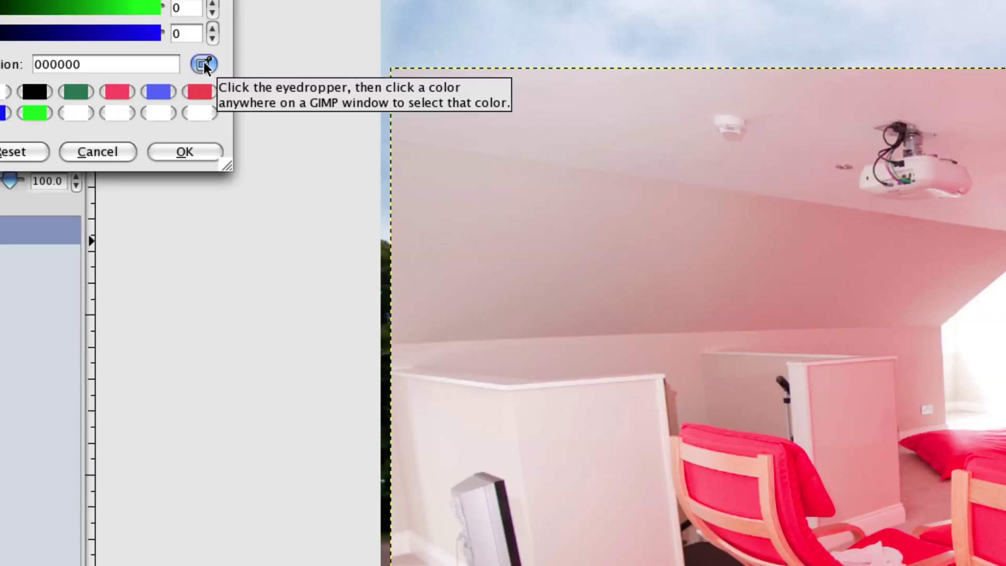
click(204, 65)
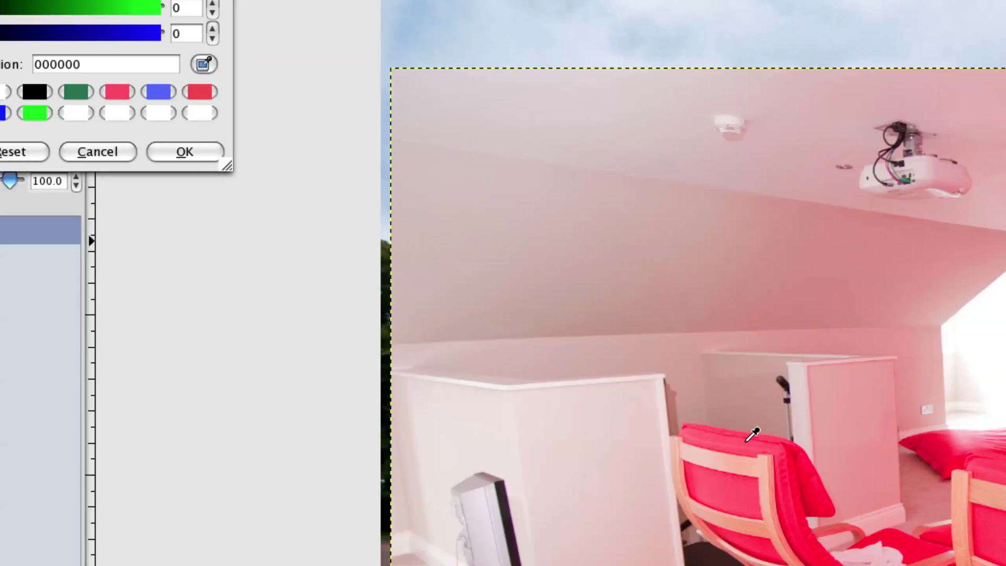
click(747, 441)
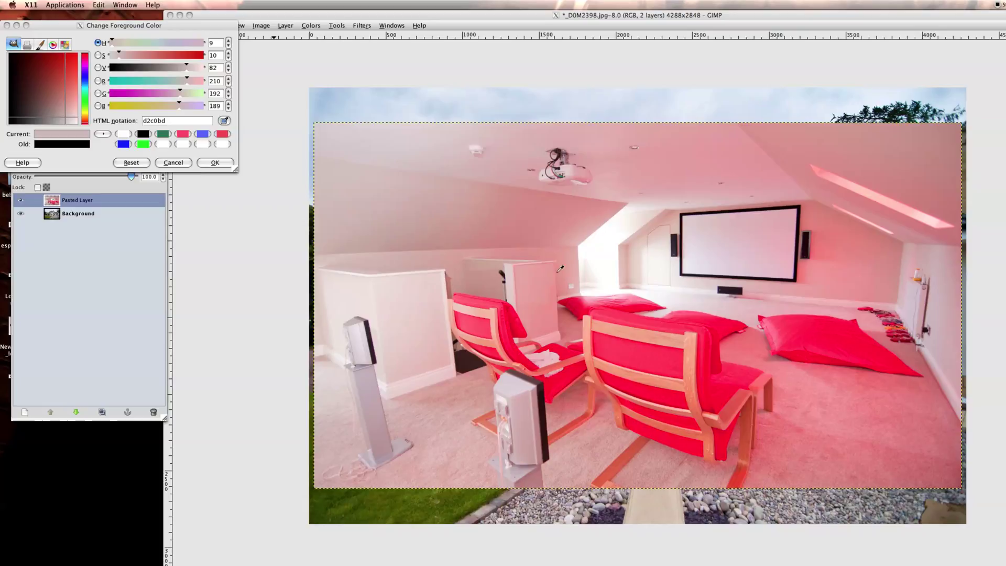
click(580, 297)
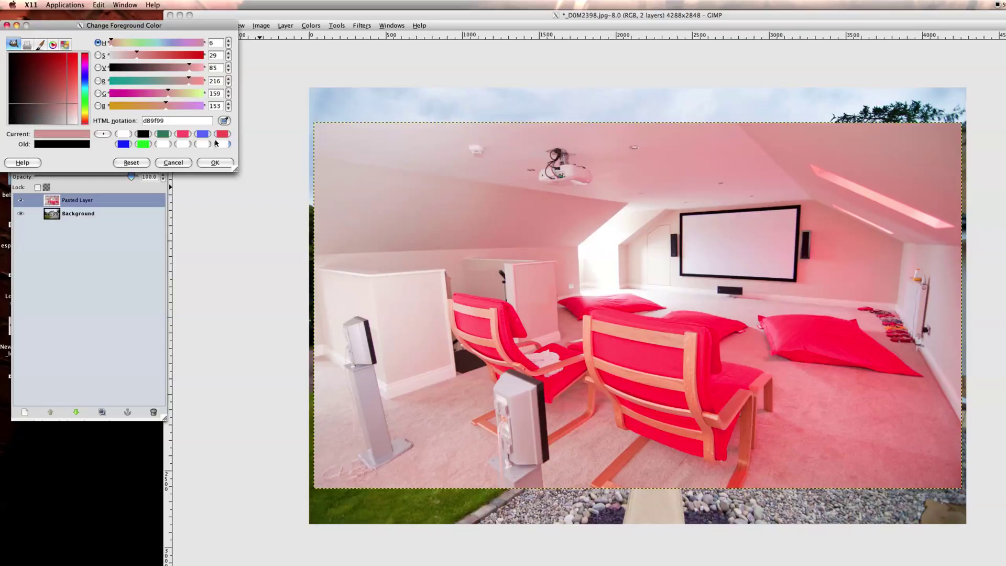
click(692, 334)
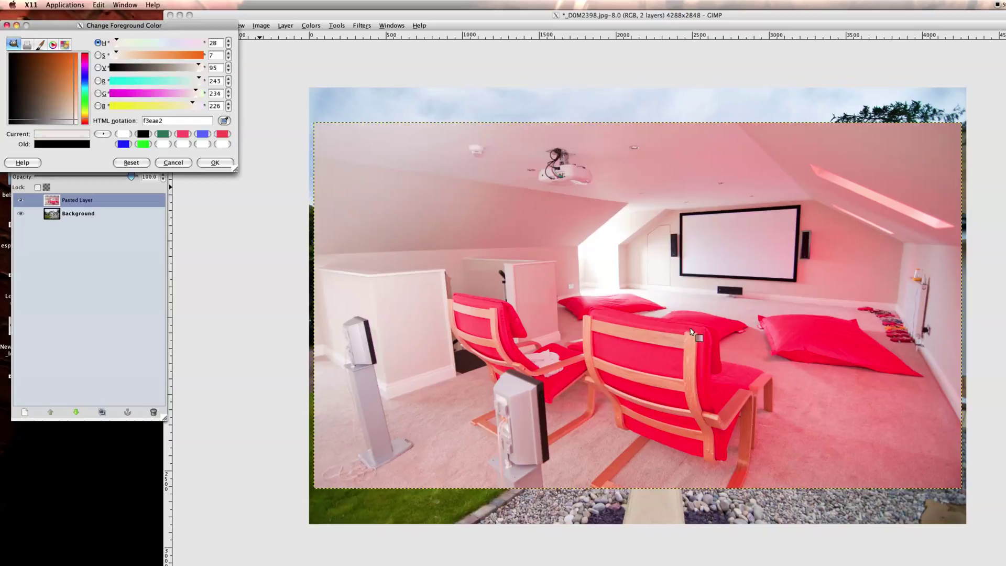
Sample a soft pink, then boost its saturation to the red e04f22 and confirm.
click(224, 120)
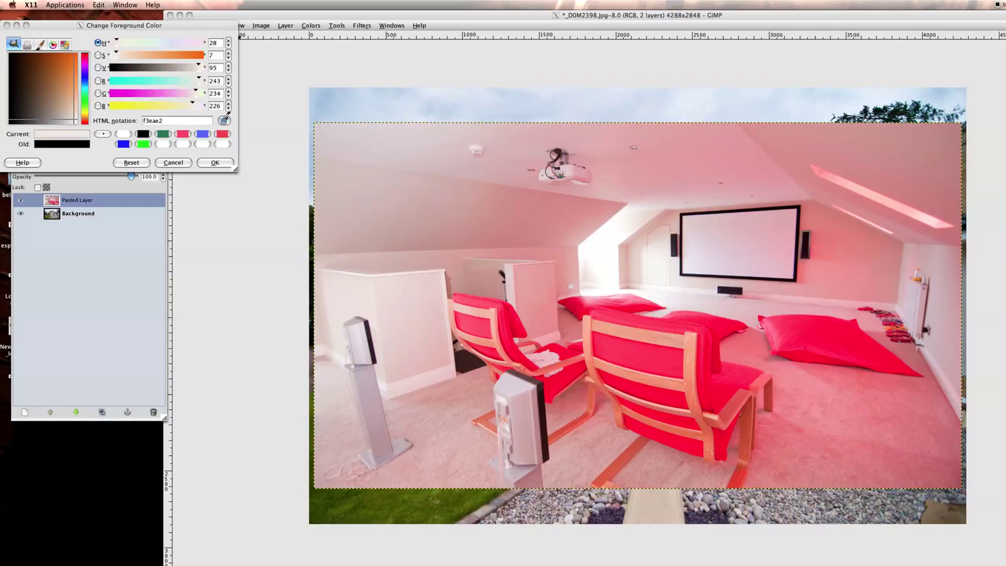
click(731, 325)
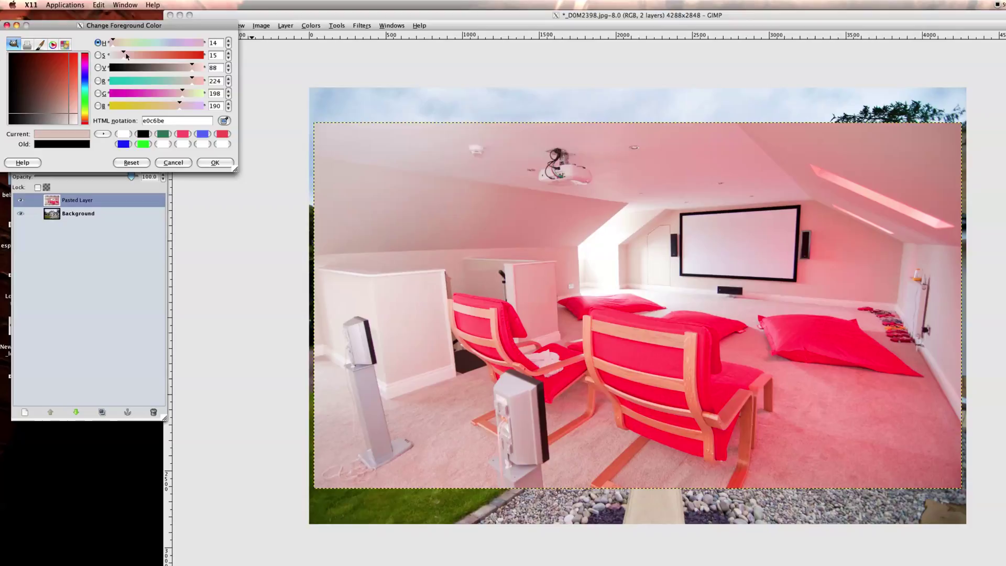
drag(124, 55, 189, 59)
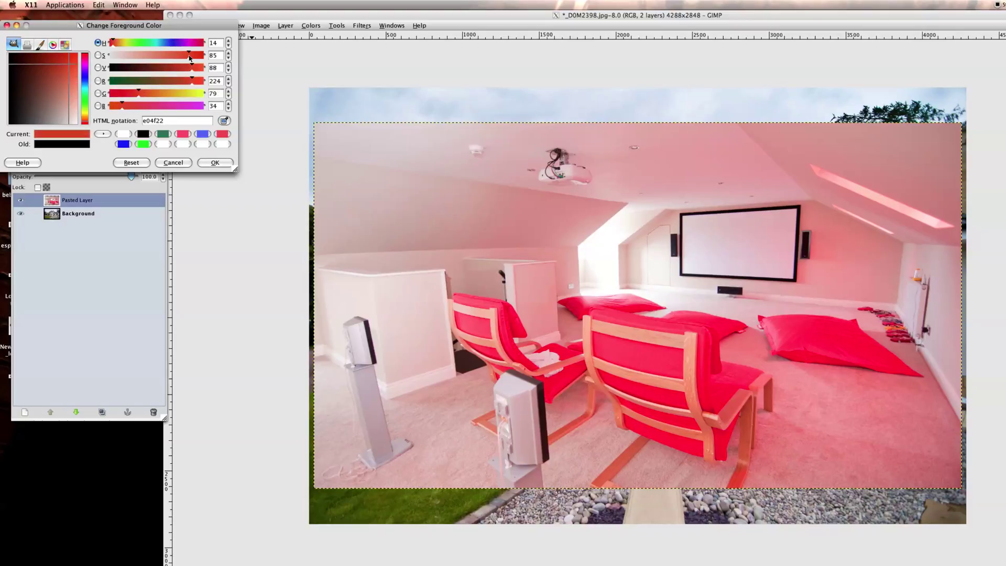
click(214, 162)
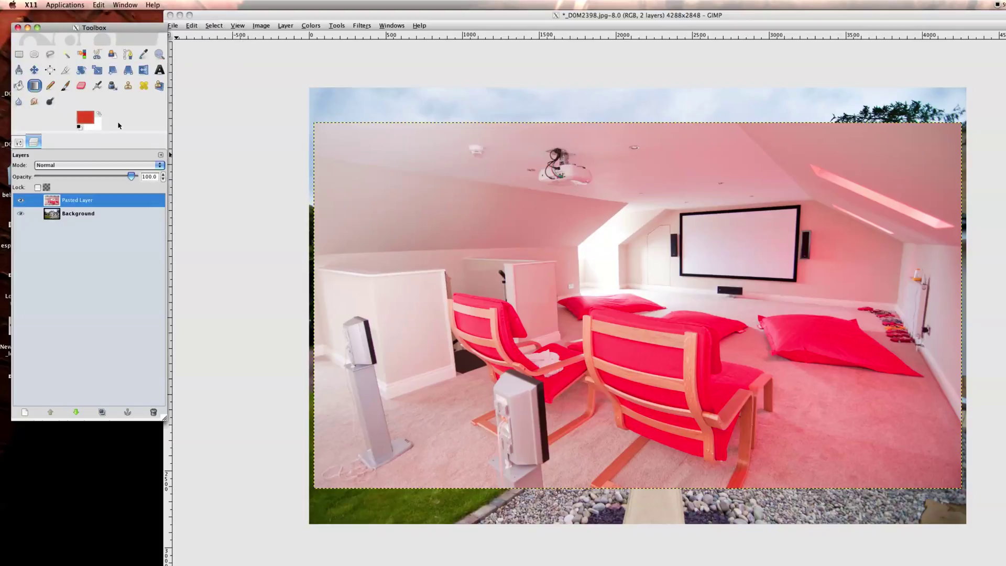
Sample several pink tones from the photo for the background colour.
click(95, 127)
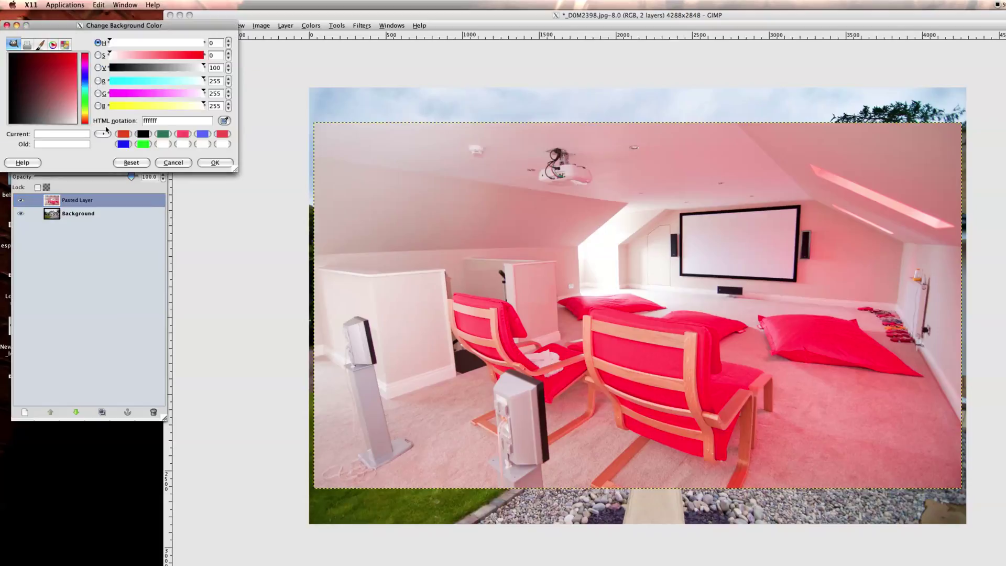
click(224, 121)
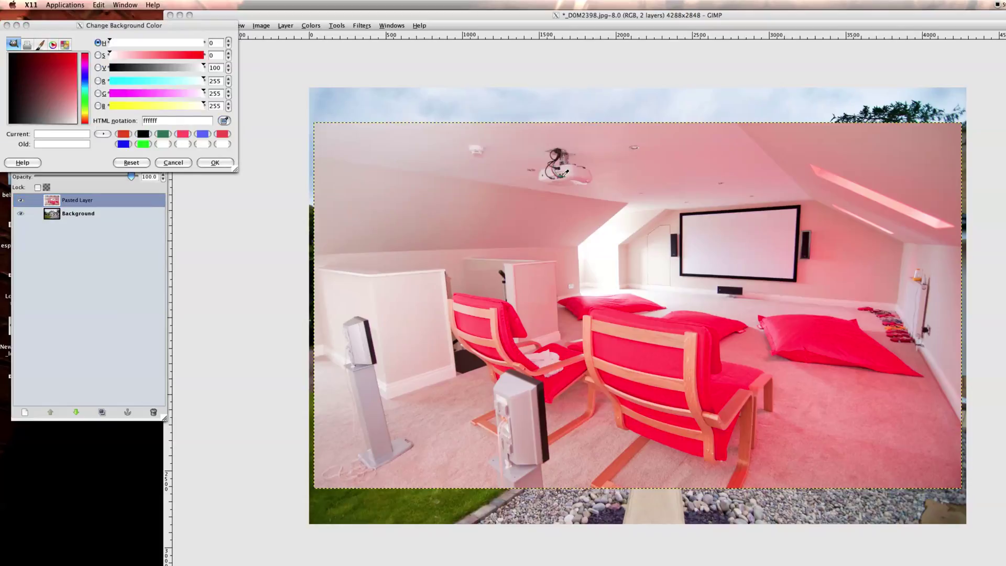
click(563, 179)
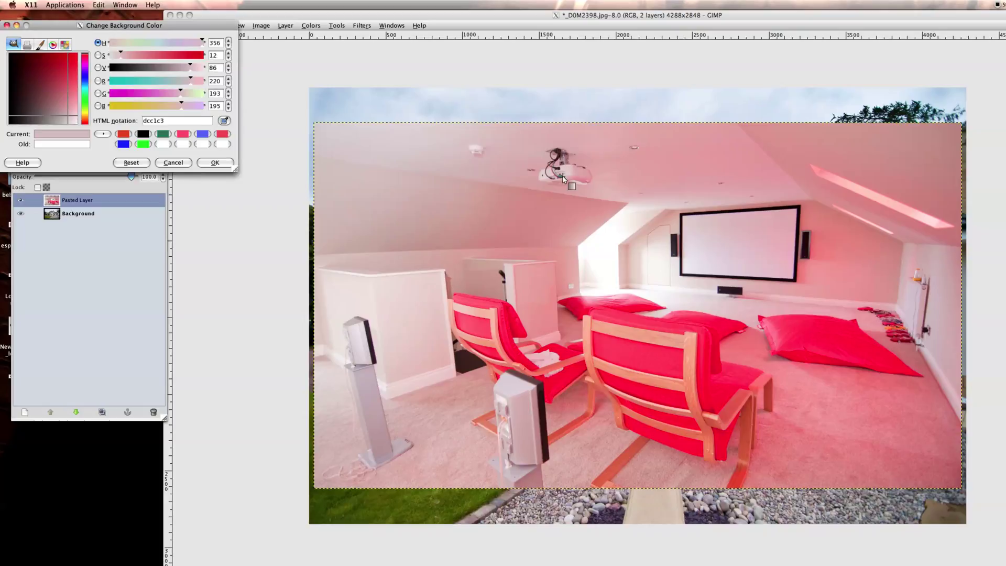
click(224, 121)
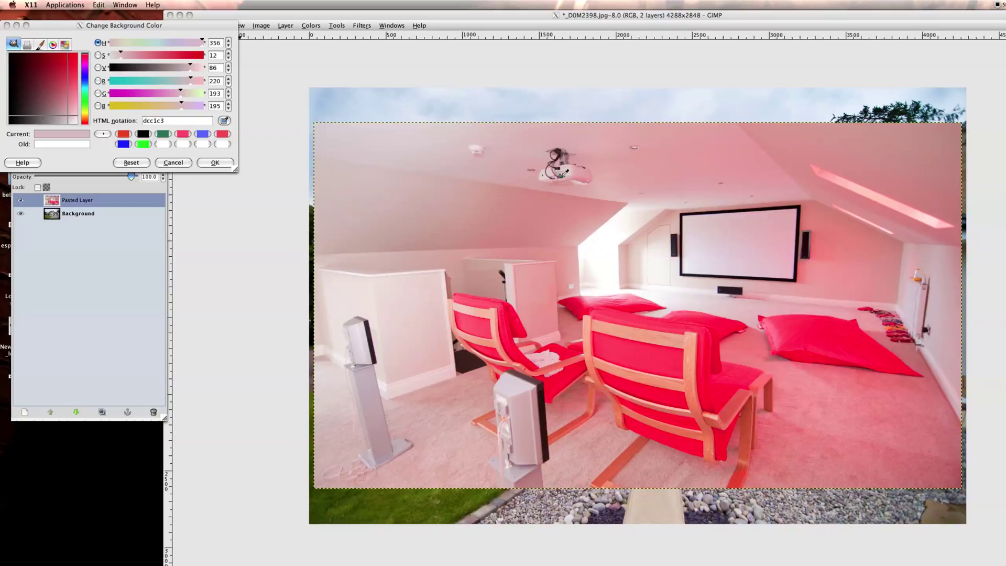
click(563, 179)
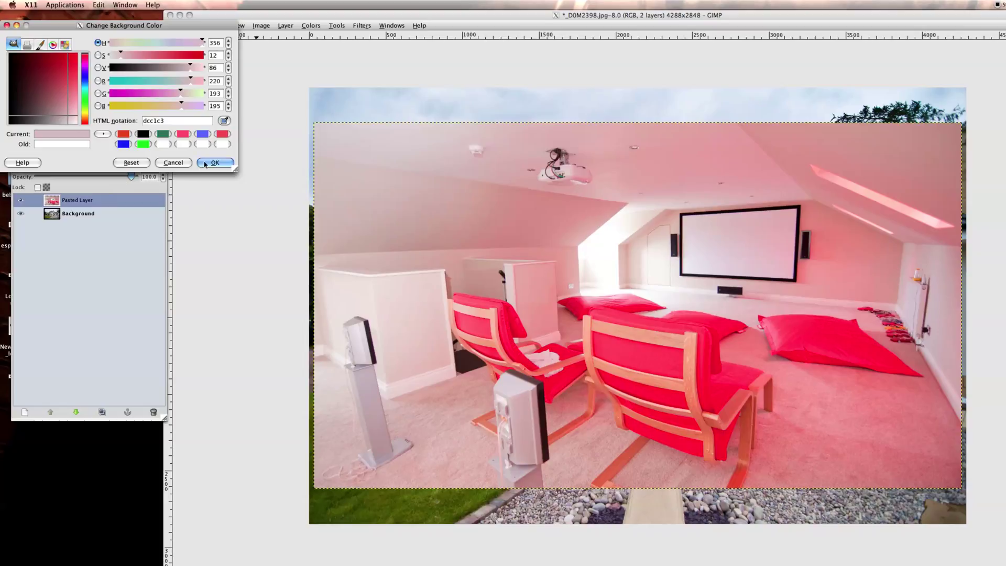
click(76, 201)
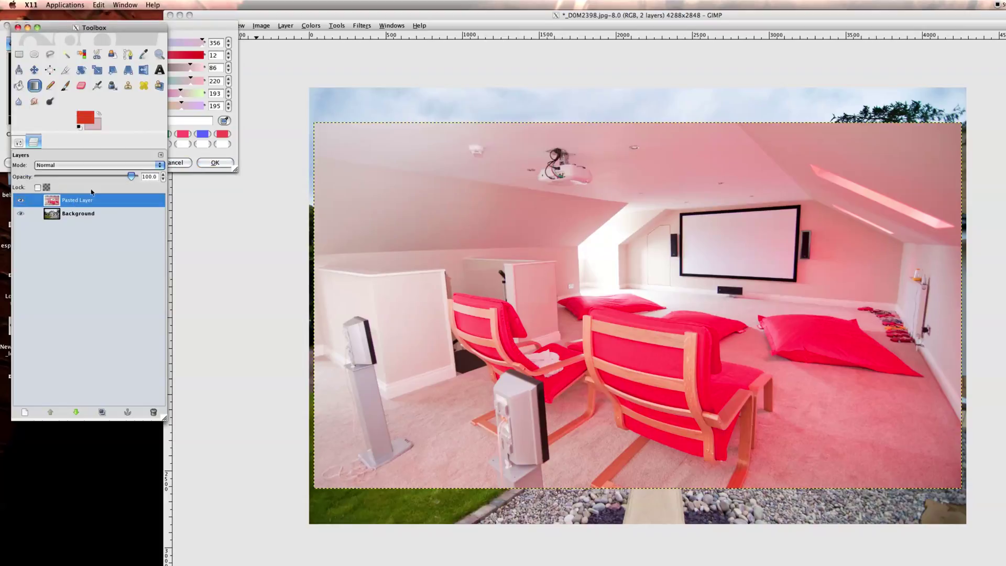
click(226, 121)
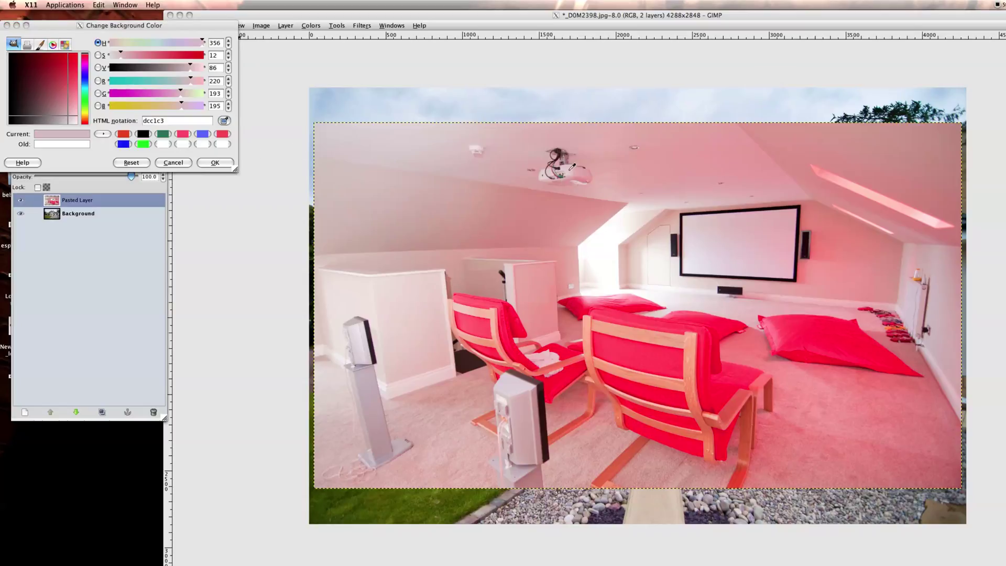
click(562, 178)
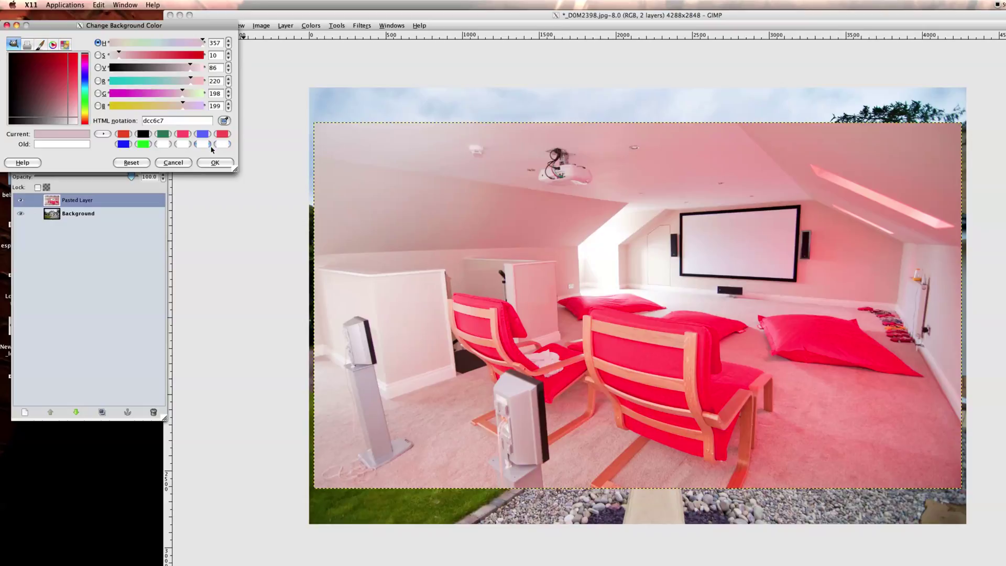
click(223, 121)
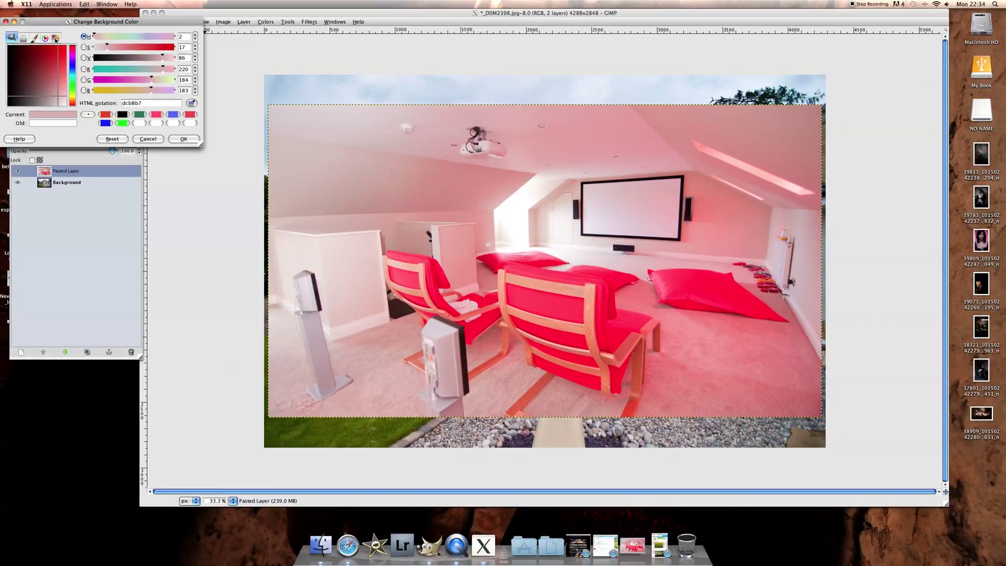
Switch the background colour to a stored green, desaturate it to 417b64, and confirm.
click(138, 114)
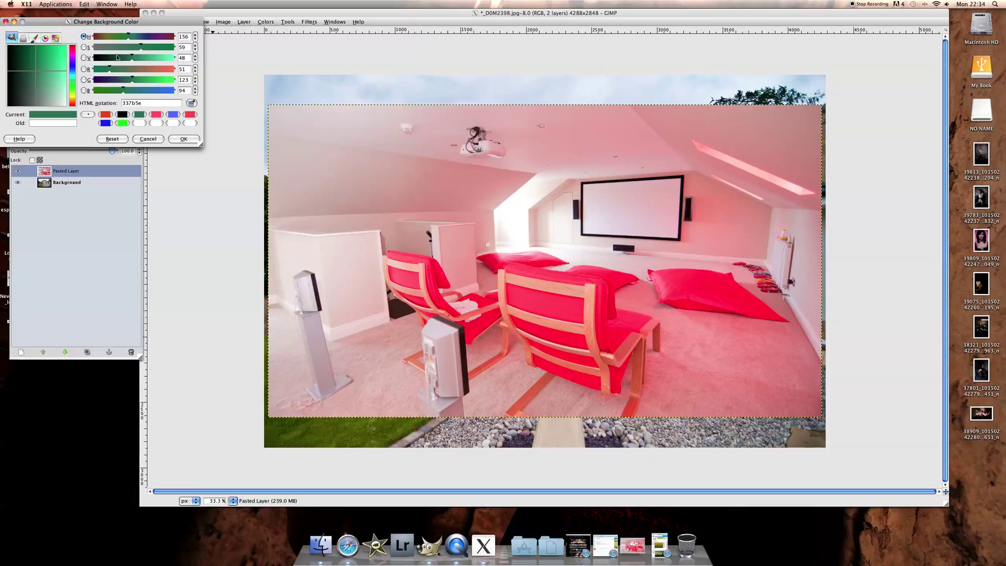
click(134, 49)
drag(134, 49, 128, 49)
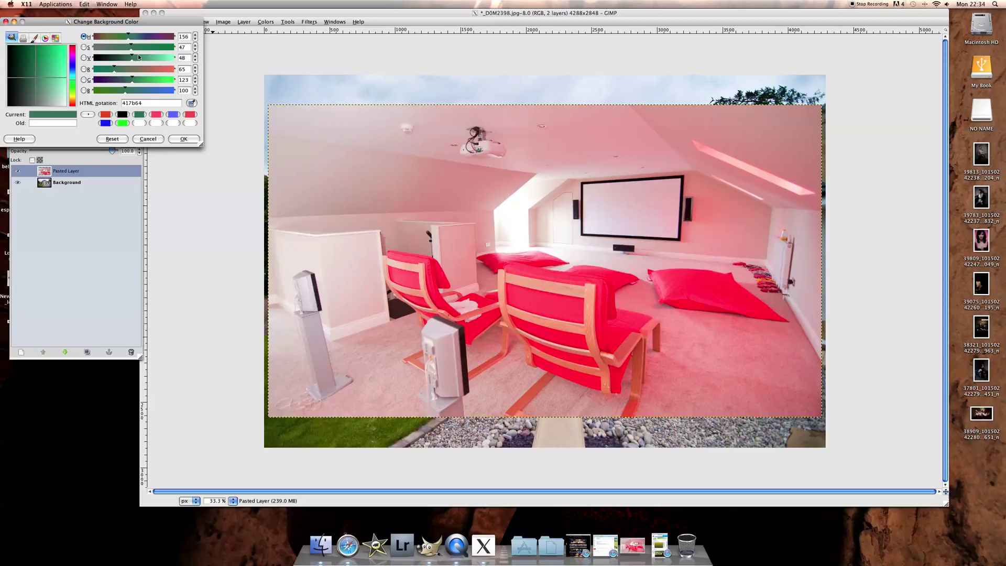
click(184, 139)
click(184, 139)
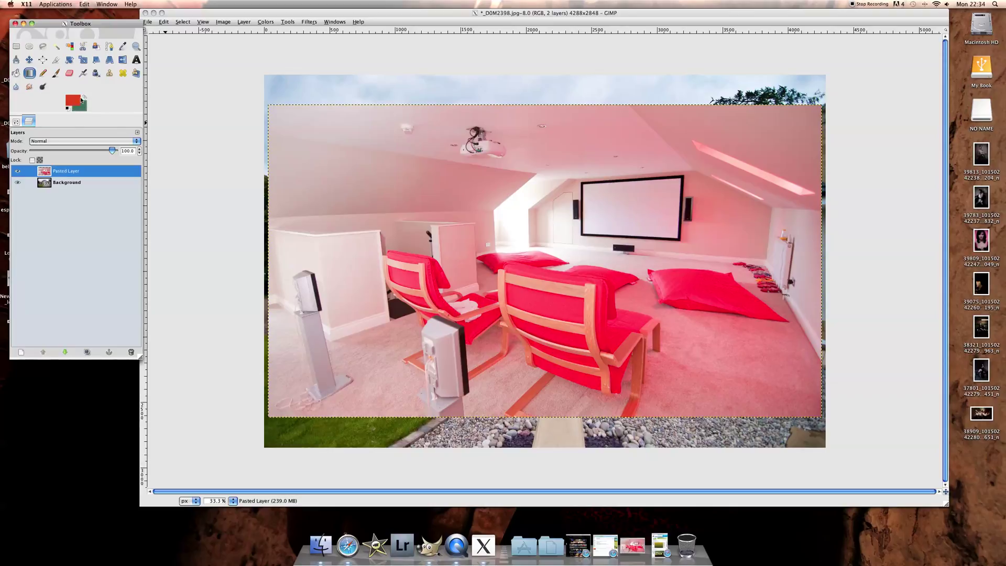
Add a transparent layer, hide Pasted Layer, and fill it with a top-to-bottom red-to-green gradient.
click(19, 352)
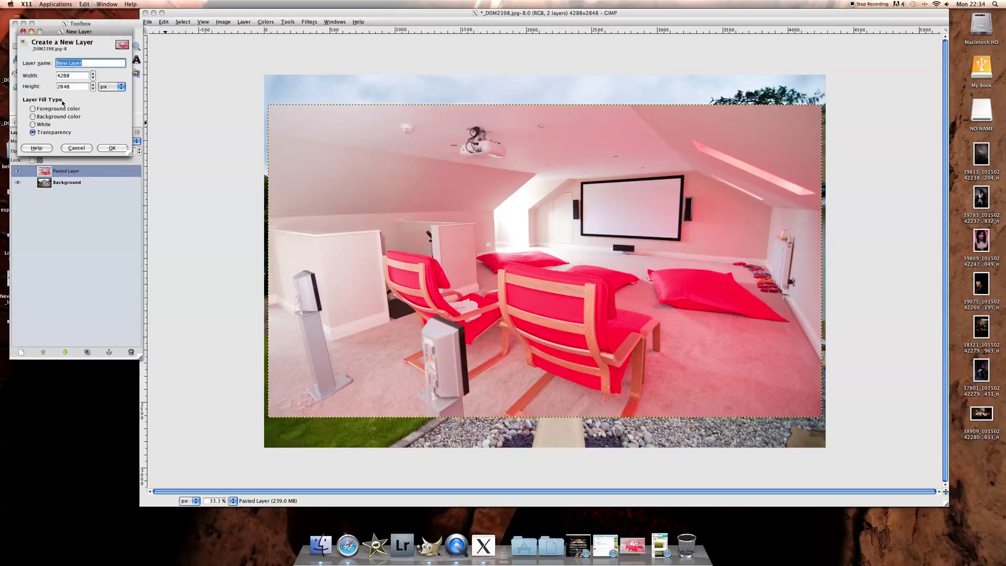
click(111, 147)
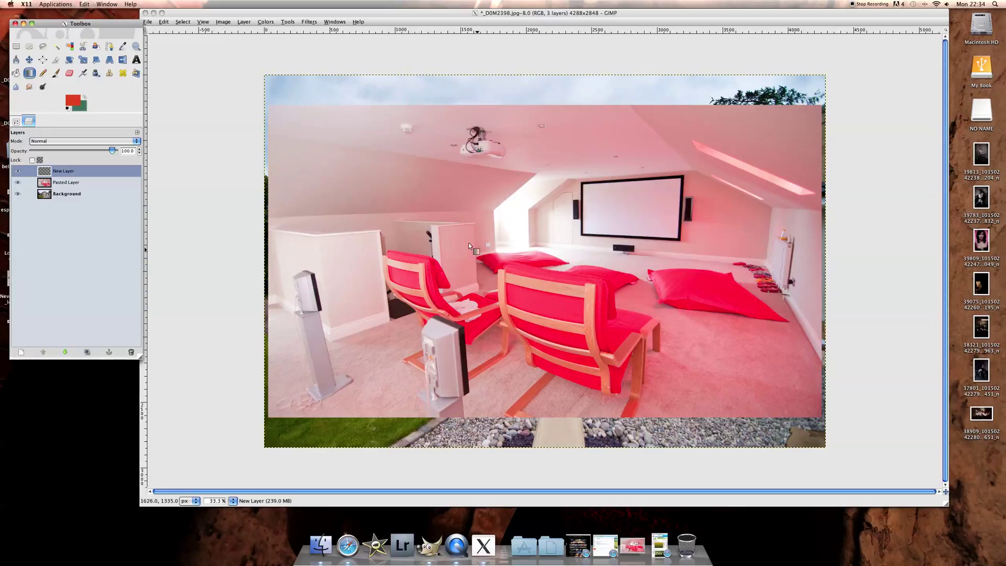
click(17, 183)
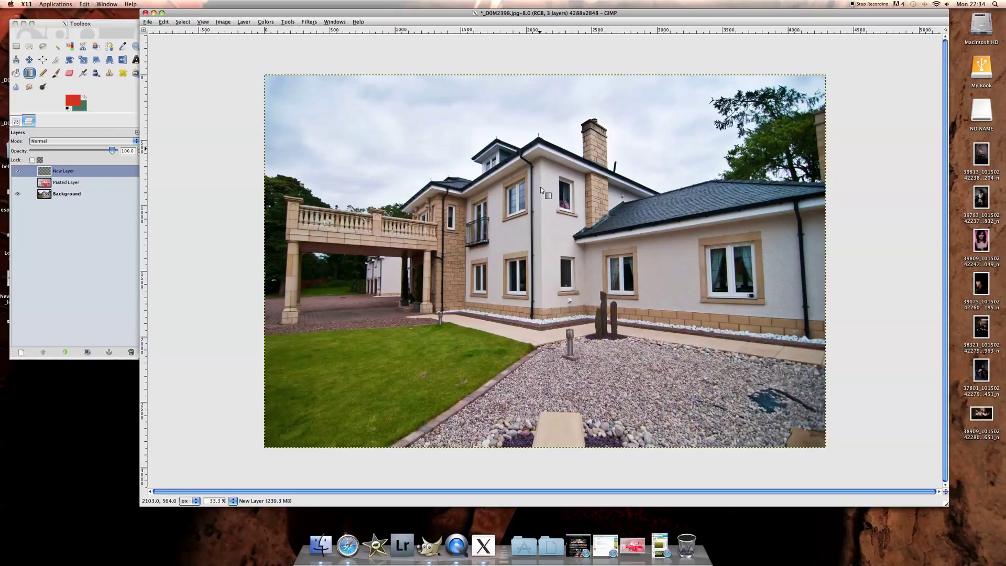
drag(542, 197, 544, 357)
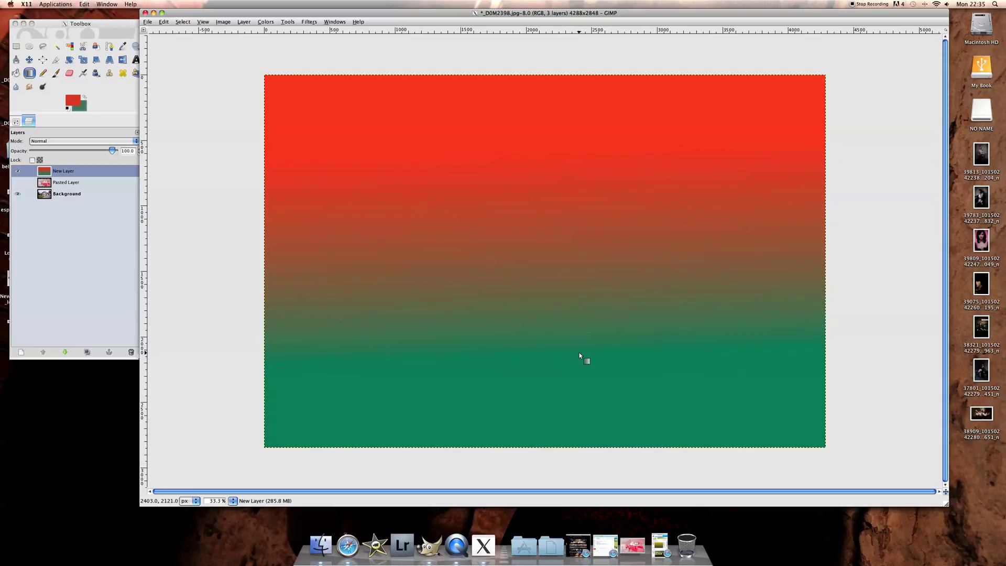
Set the red-green gradient layer to Overlay and toggle its visibility to compare.
click(135, 144)
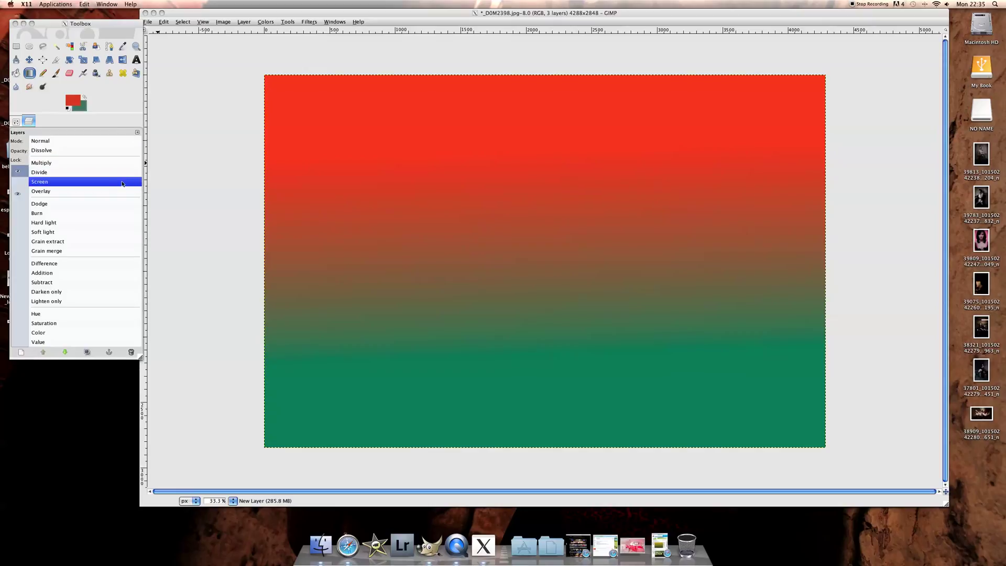
click(120, 191)
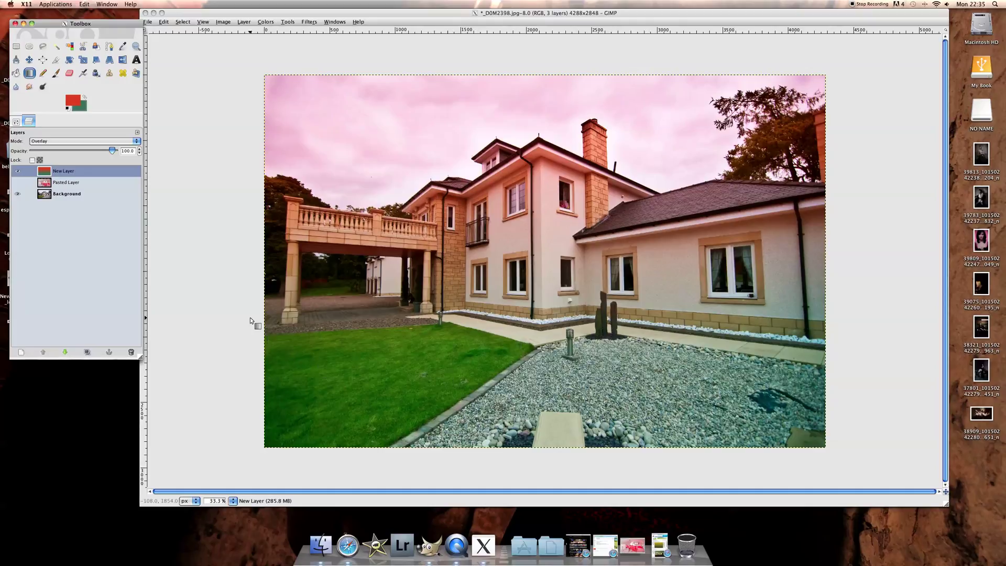
click(17, 171)
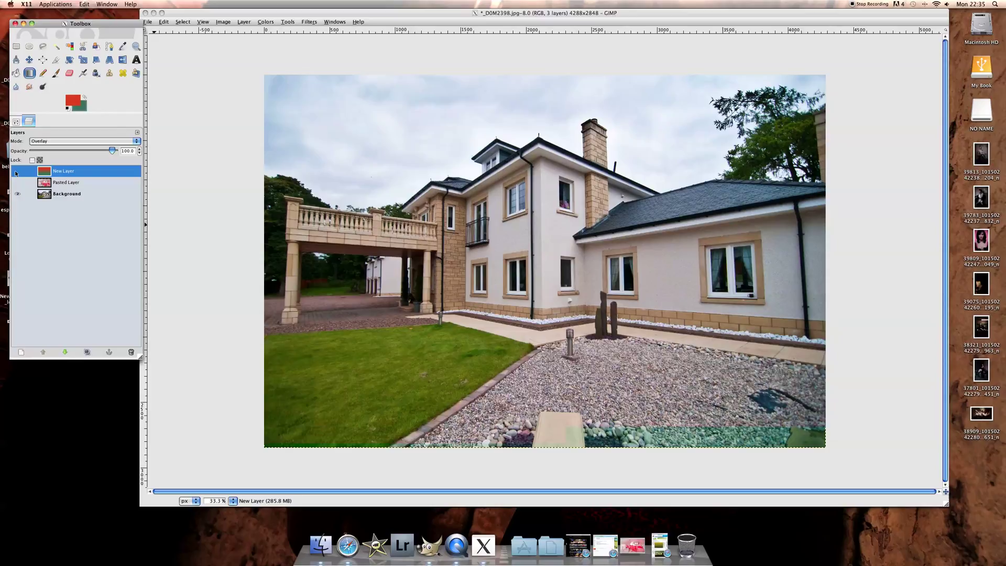
click(16, 171)
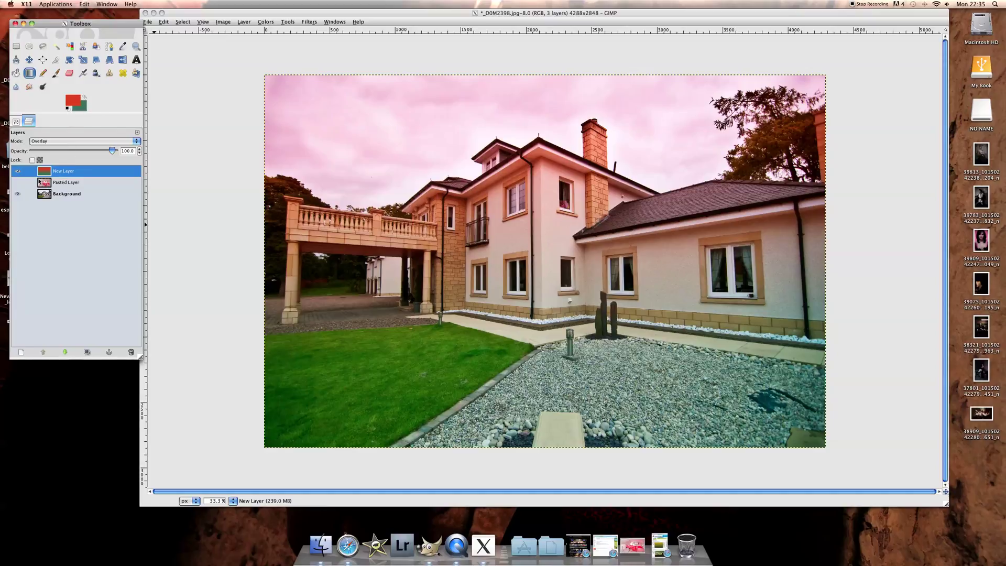
click(18, 182)
Switch the gradient layer to Burn mode and lower its opacity.
click(135, 142)
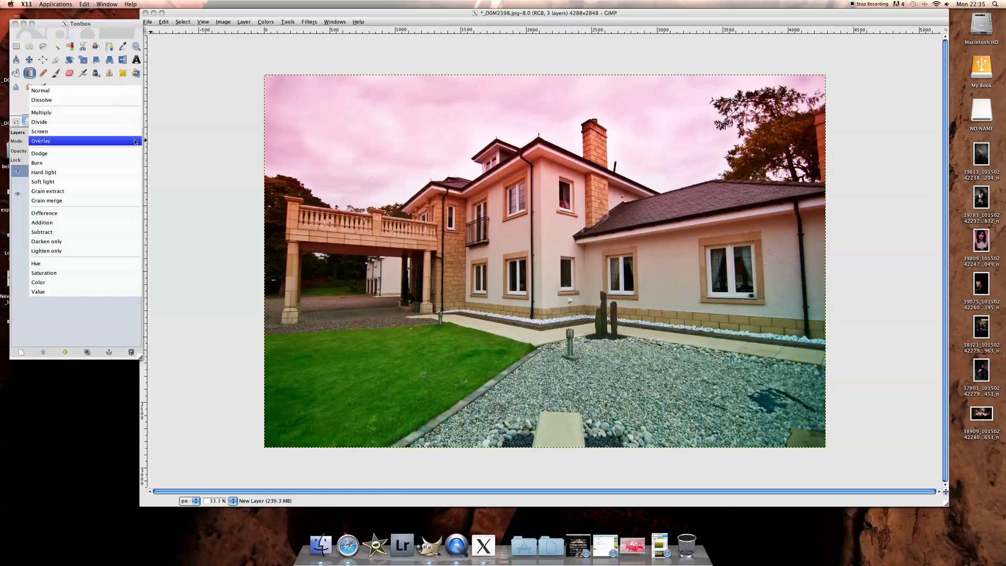
click(106, 163)
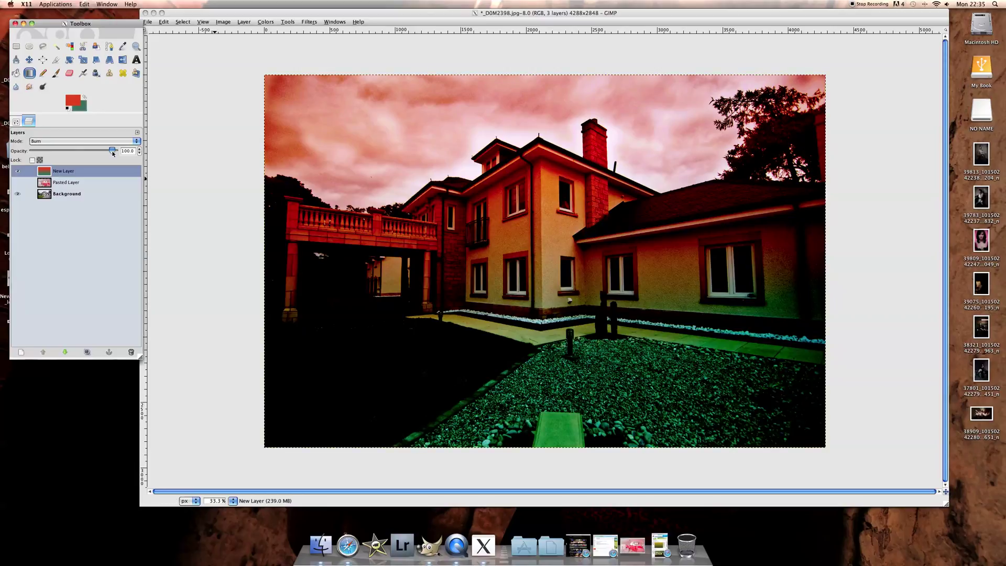
drag(113, 150, 84, 151)
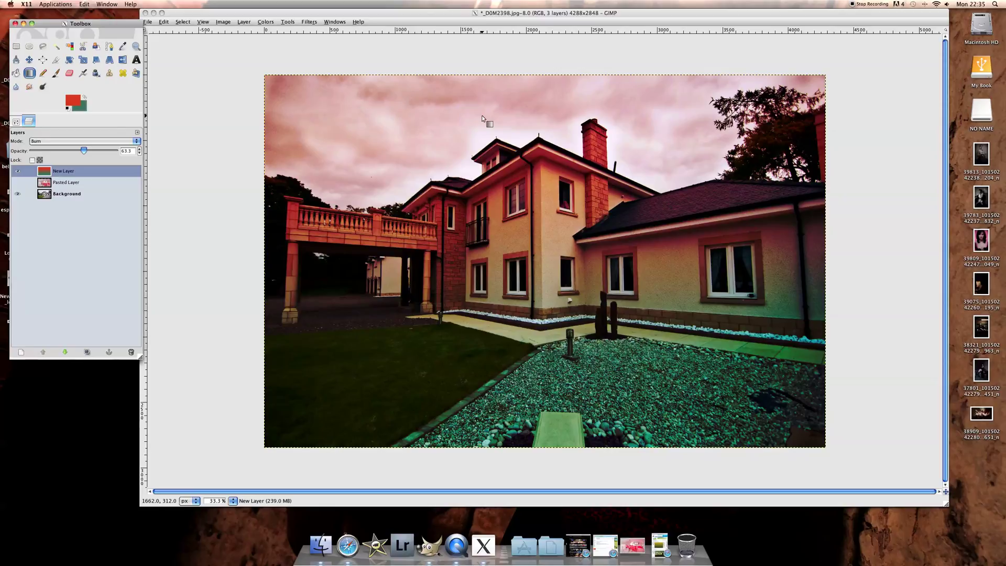
Adjust Levels on the layer, with gamma about 2.15 and white point 179.
click(267, 22)
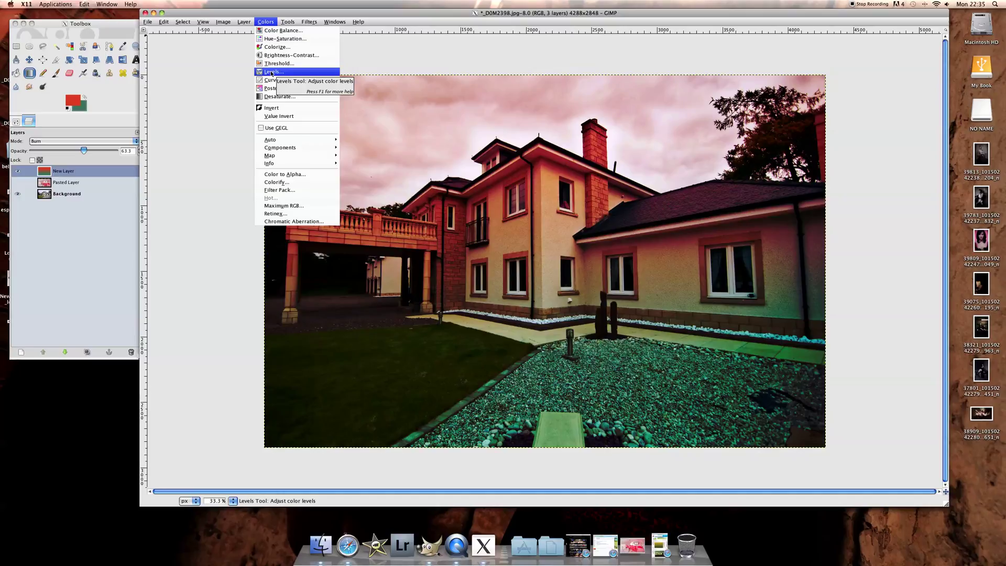
click(272, 73)
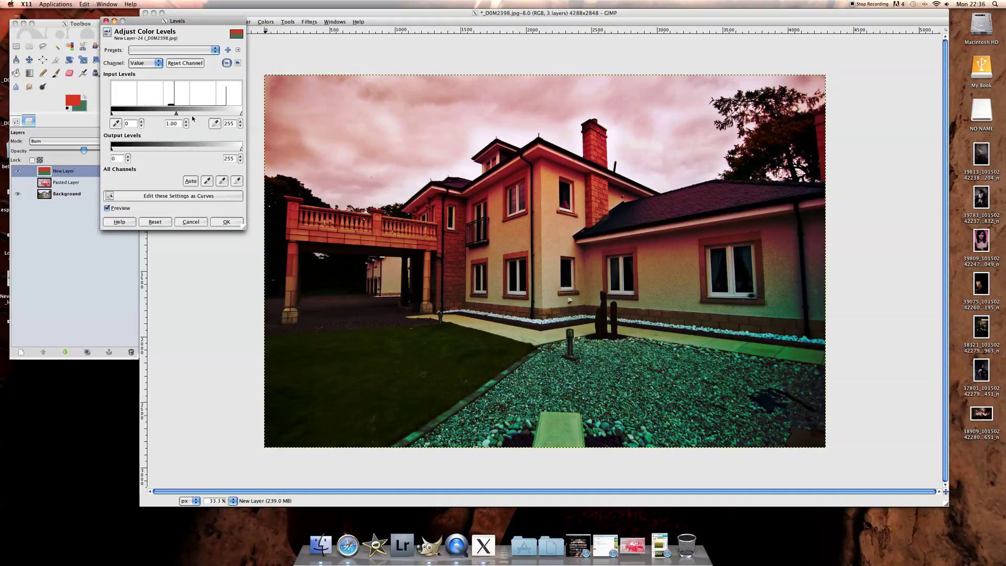
drag(177, 115, 152, 116)
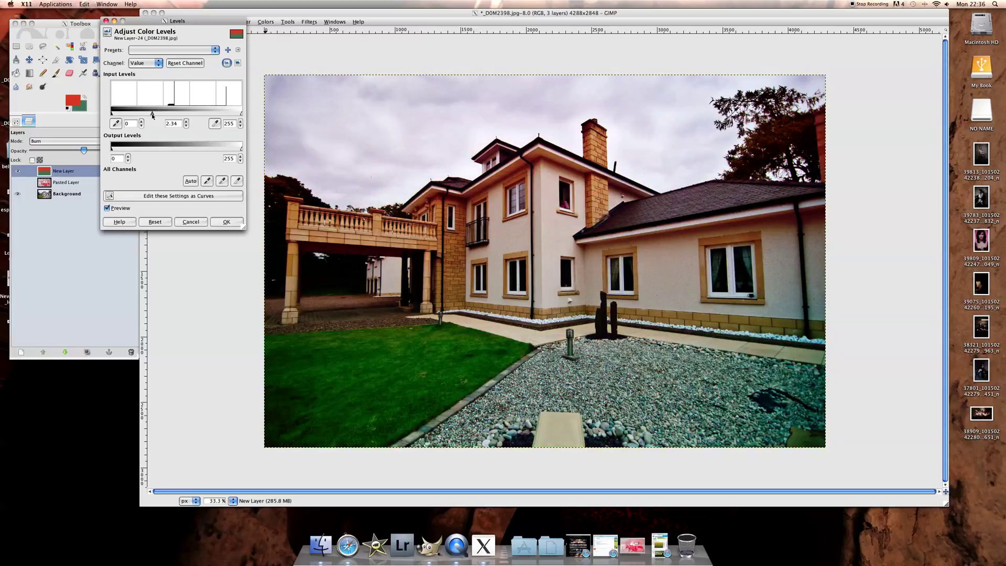
mouse_move(153, 116)
mouse_down()
mouse_move(220, 115)
mouse_move(154, 115)
mouse_up()
drag(241, 115, 204, 115)
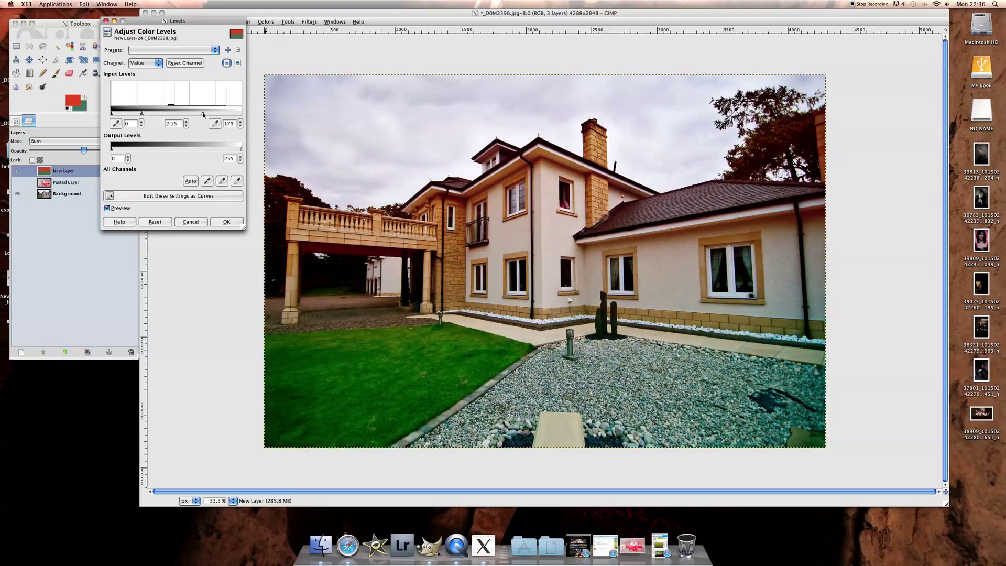
Apply the Levels change, compare with the top layer hidden, then set it to Overlay.
click(226, 222)
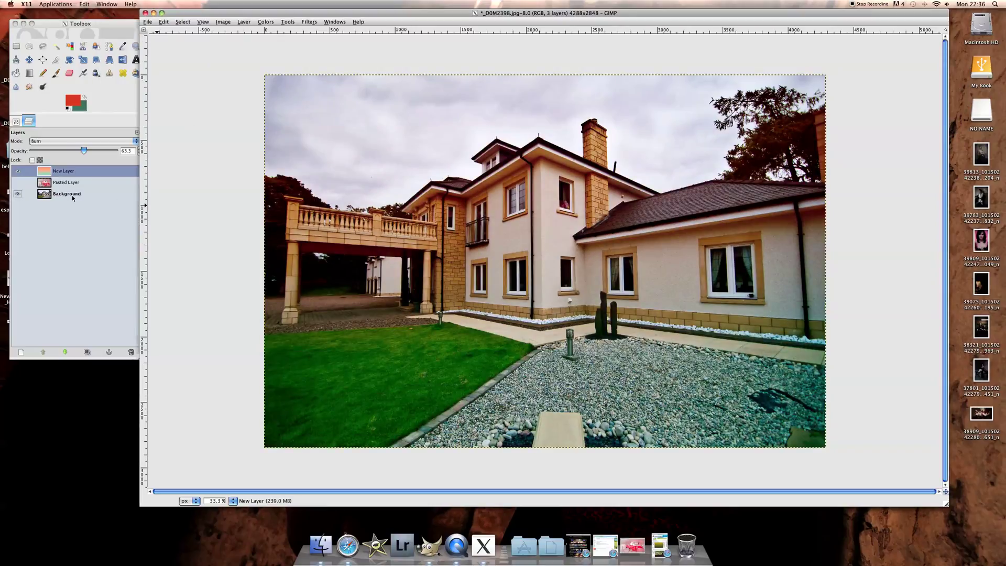
click(19, 176)
click(18, 171)
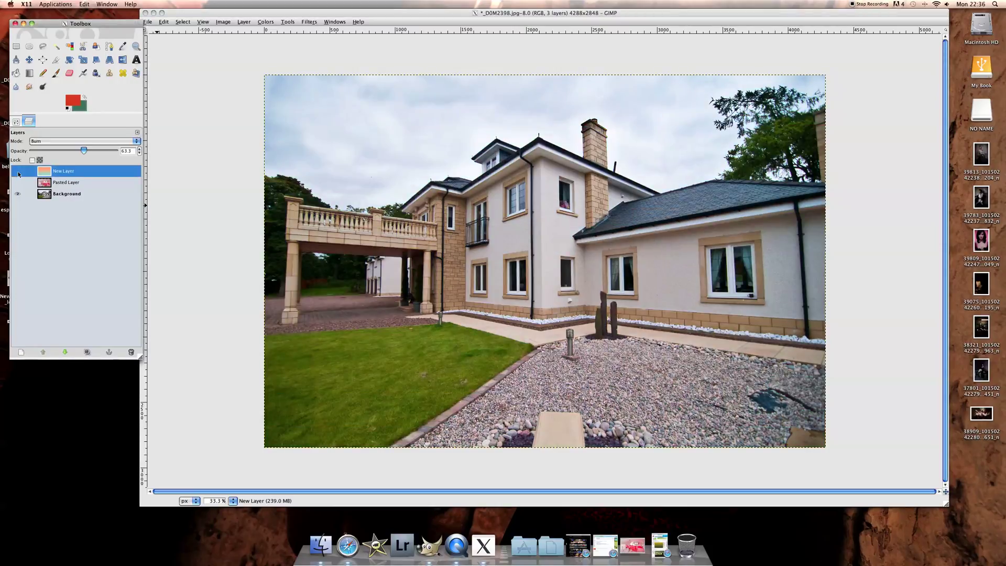
click(18, 172)
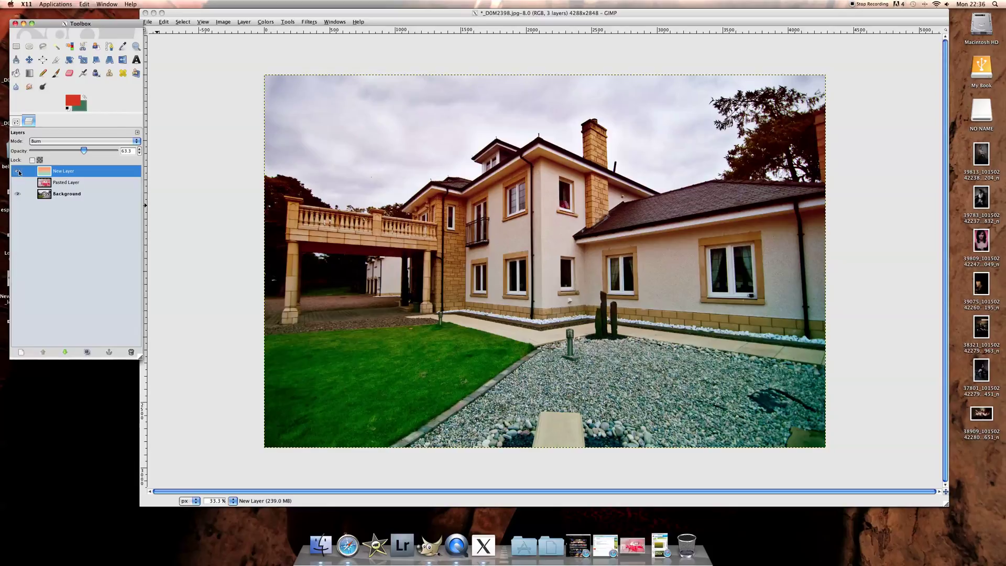
click(134, 141)
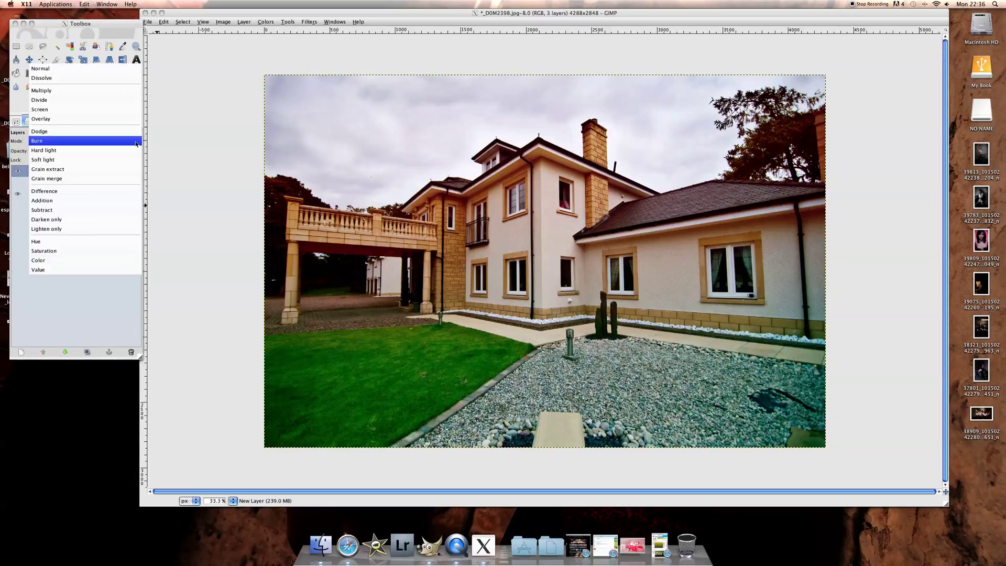
click(88, 118)
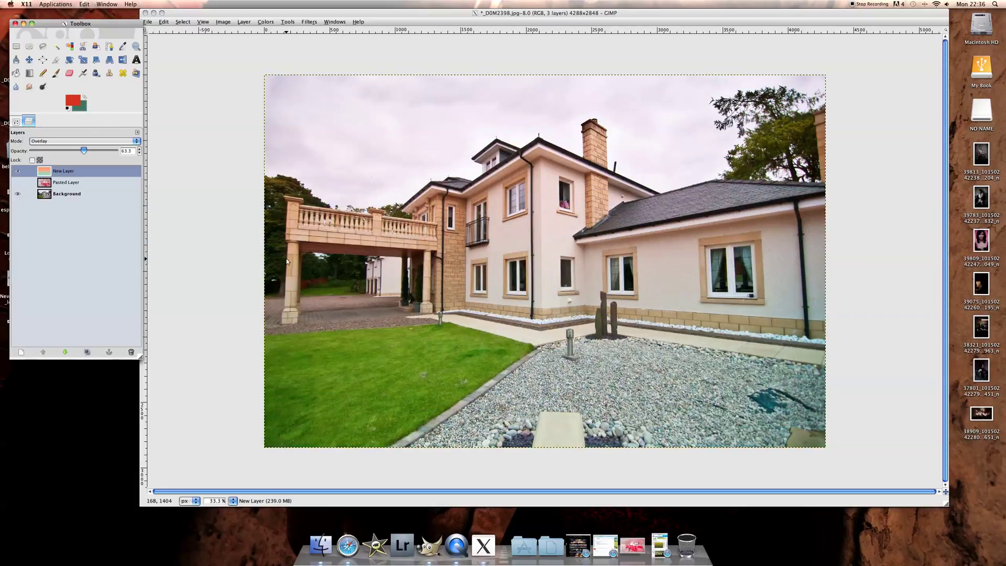
Set the foreground colour to black and the background colour to white.
click(78, 102)
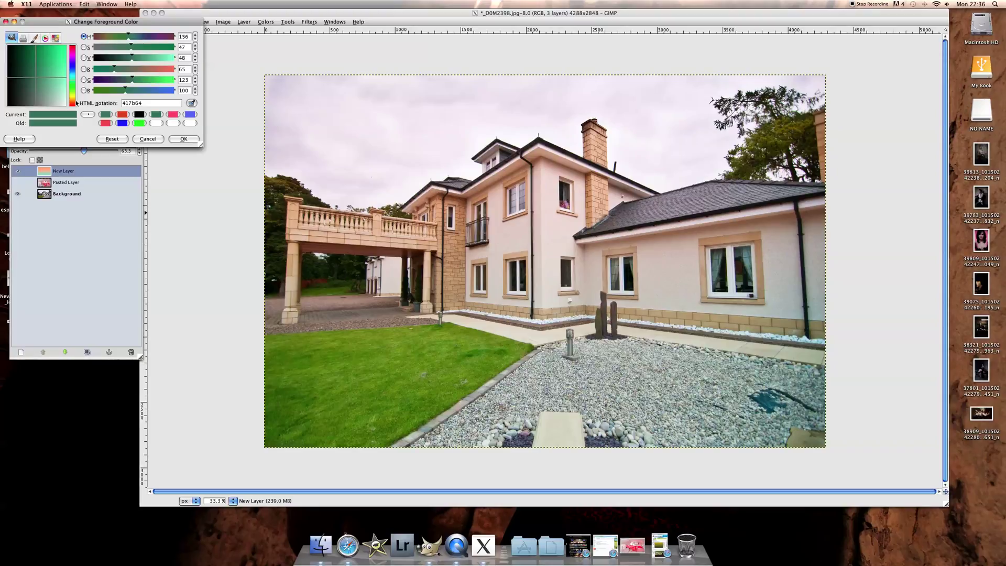
click(139, 114)
click(183, 139)
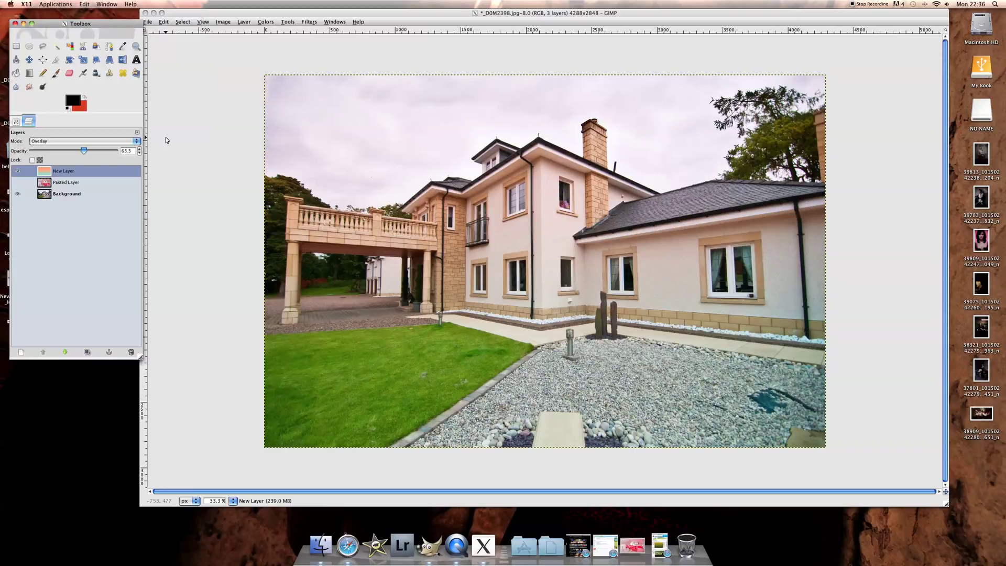
click(80, 105)
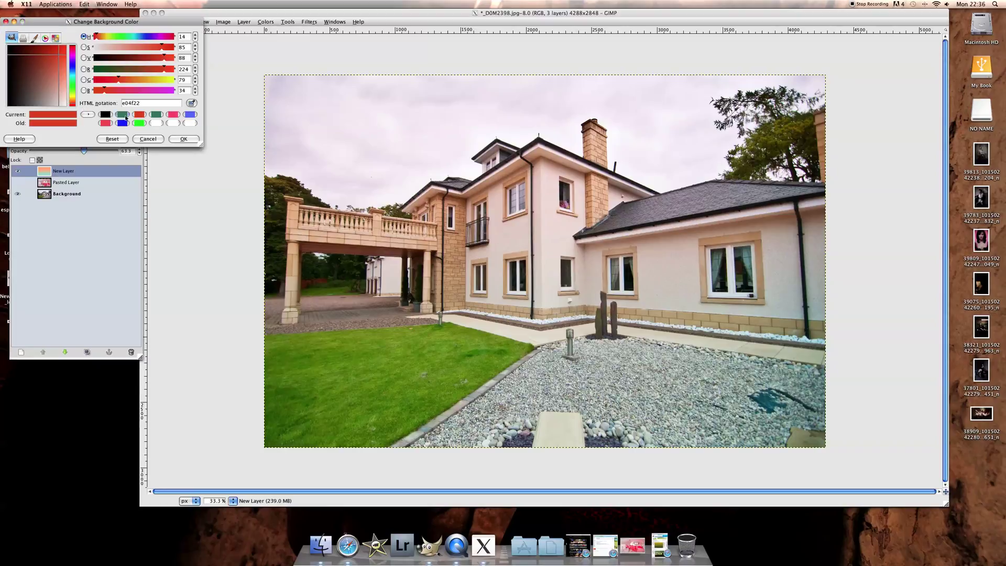
click(173, 123)
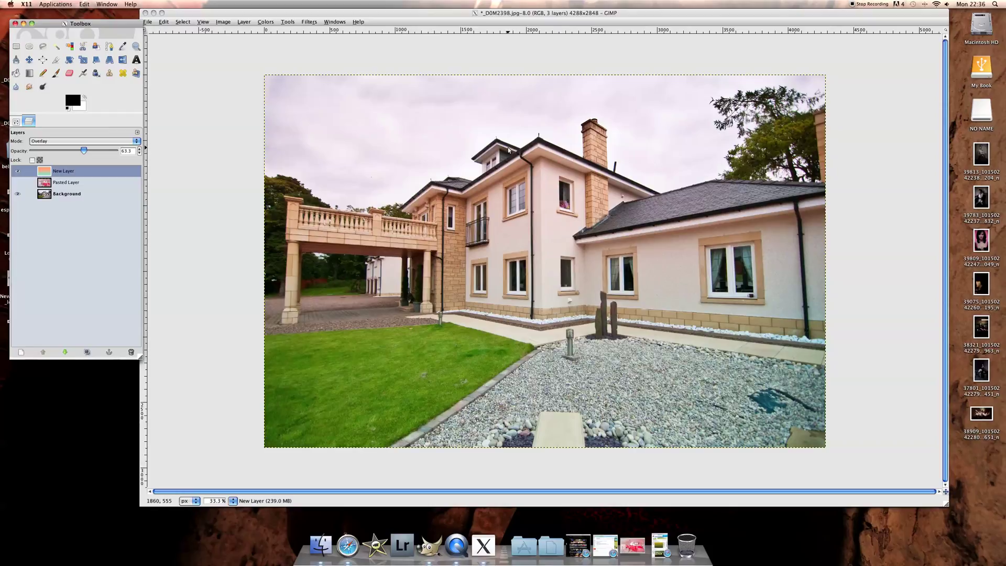
Draw a vertical black-to-white gradient down New Layer, starting from the sky.
click(549, 157)
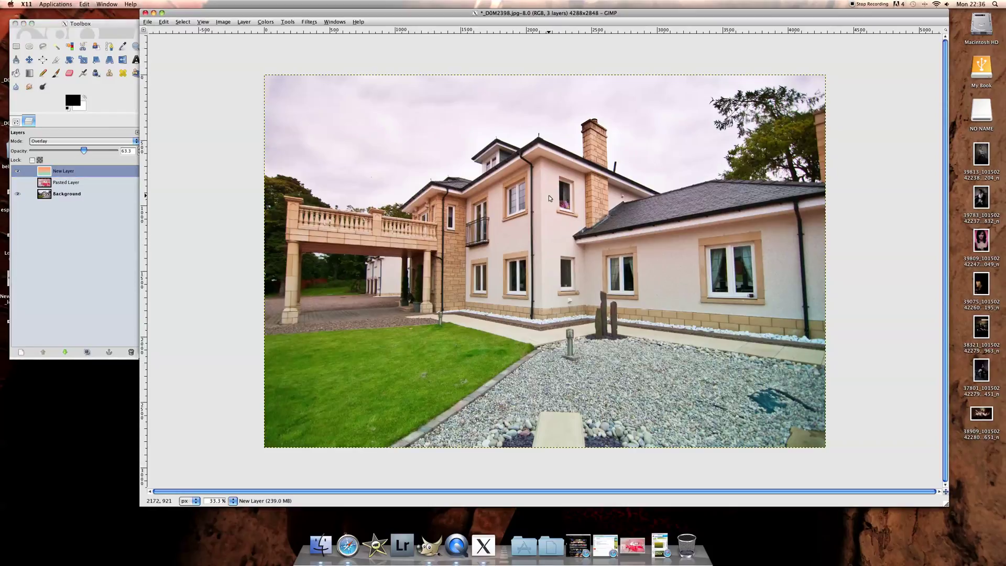
key(ctrl+l)
click(227, 221)
click(28, 74)
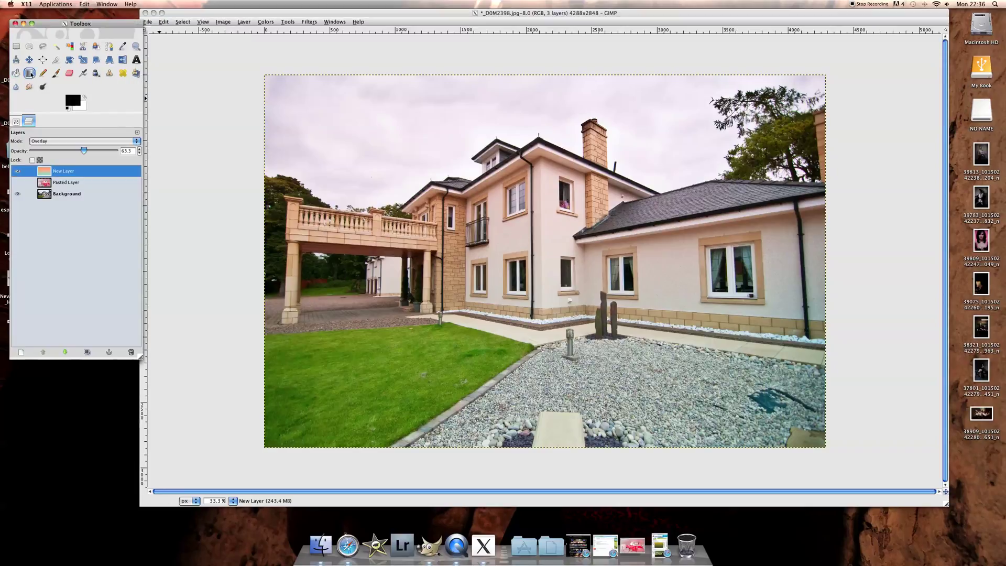
click(543, 166)
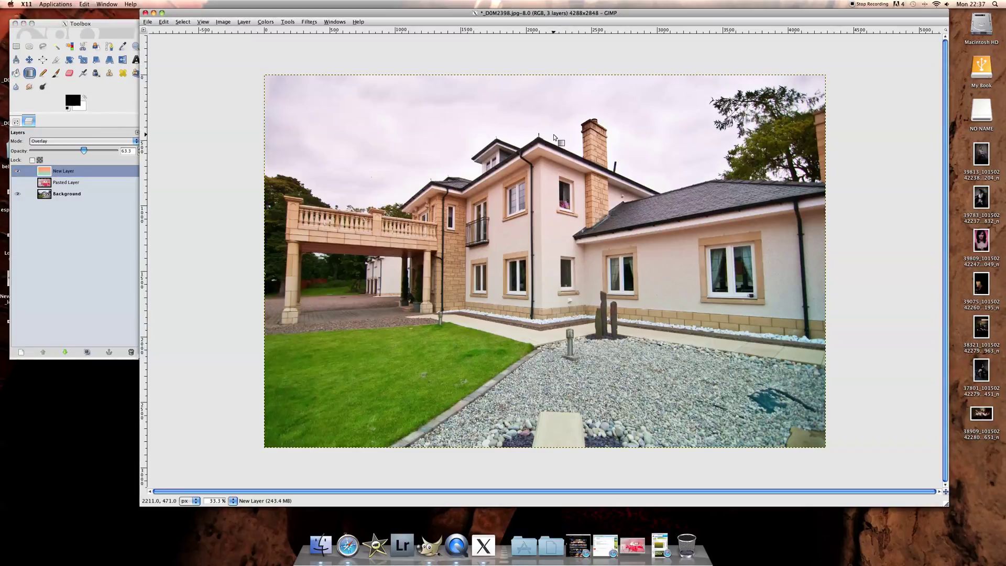
drag(555, 138, 556, 365)
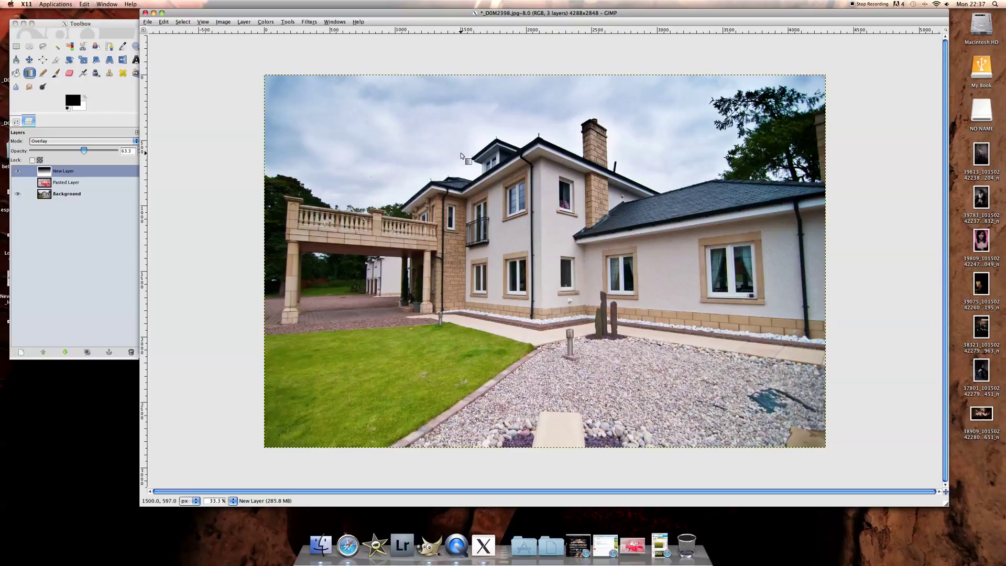
Try Burn as the layer's blend mode, then set it back to Overlay.
drag(140, 144, 143, 144)
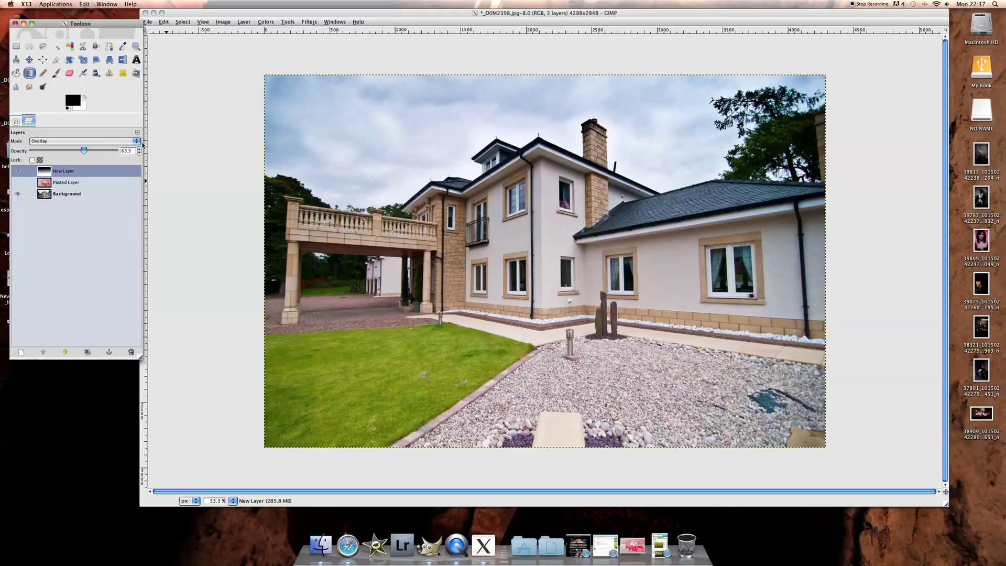
click(142, 145)
click(112, 165)
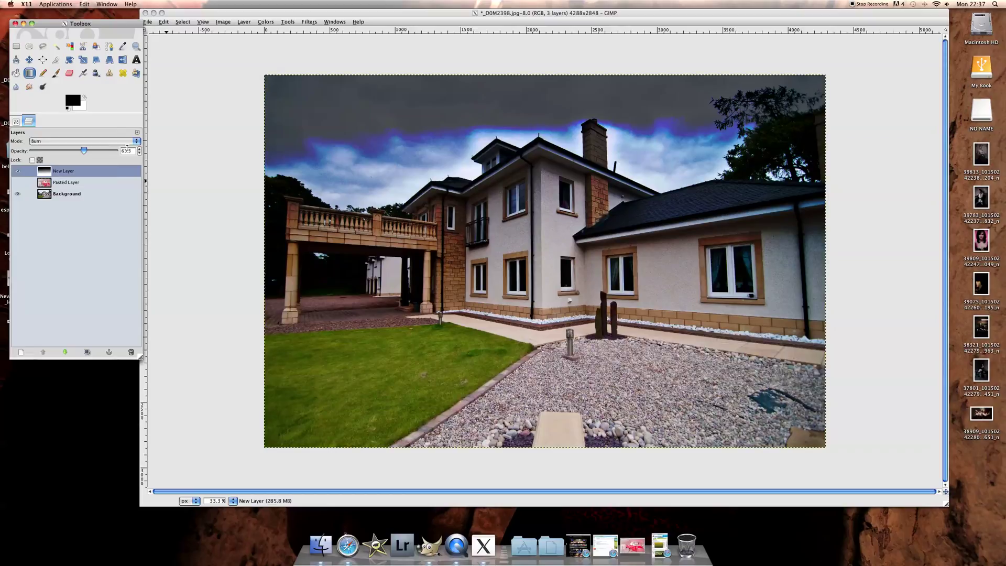
click(129, 142)
click(111, 122)
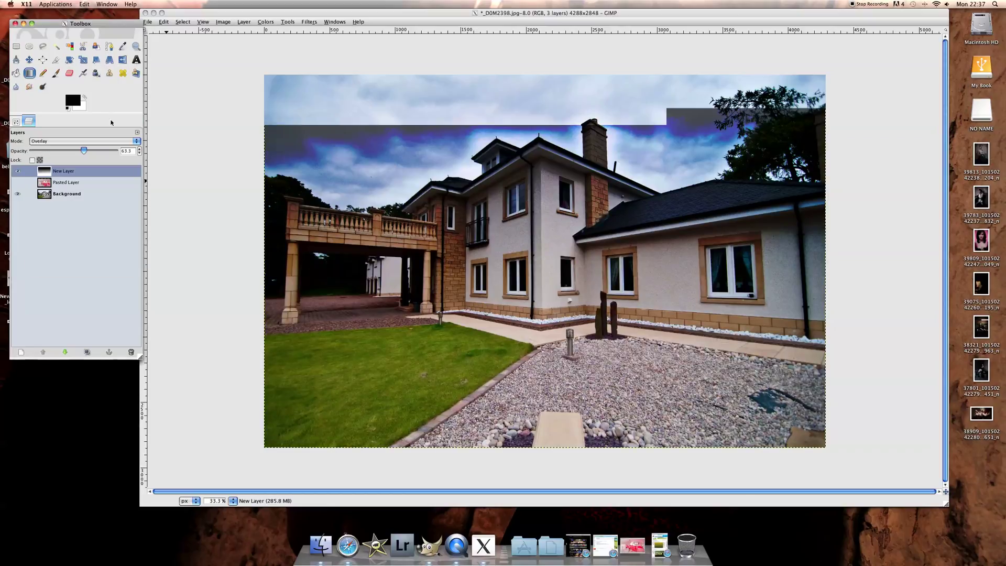